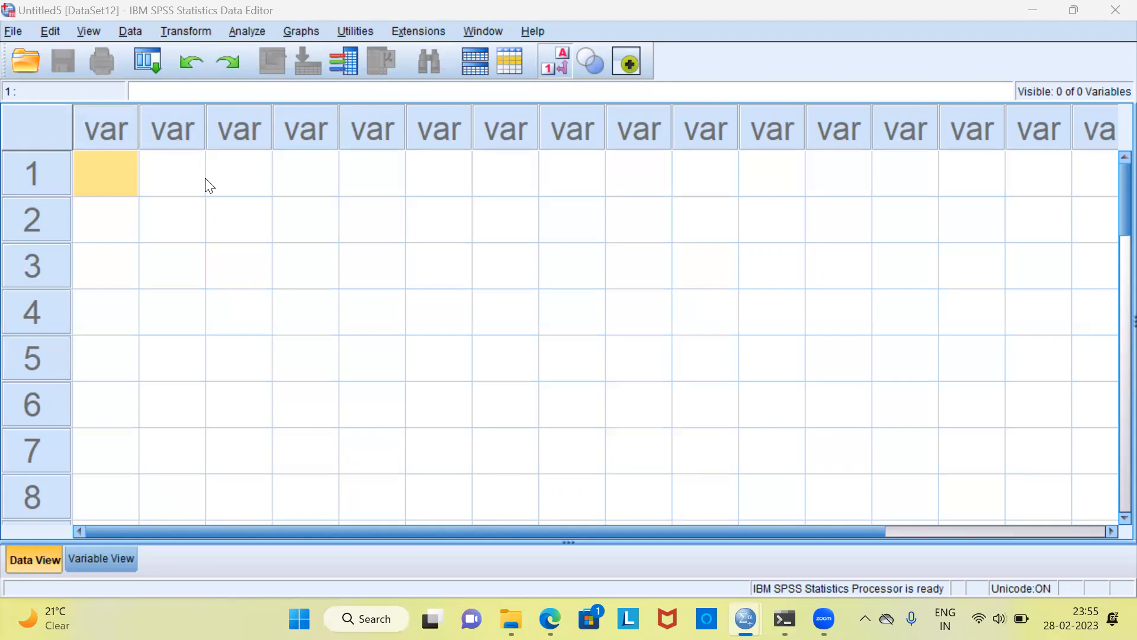
Open the recently used dataset Employee data v3.sav.
click(14, 32)
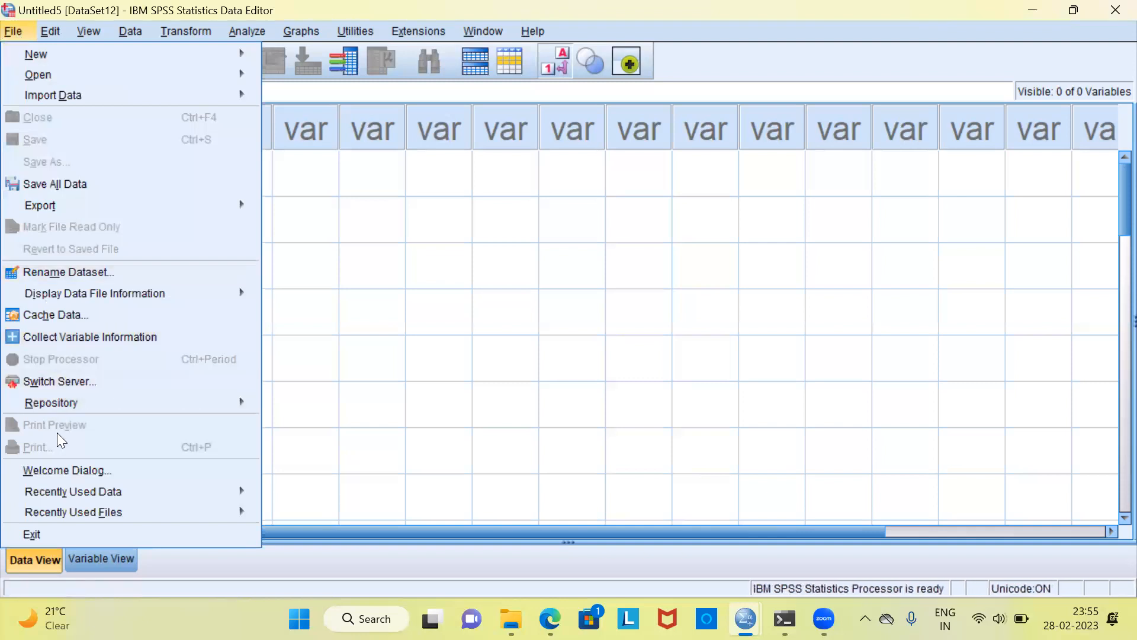
mouse_move(56, 494)
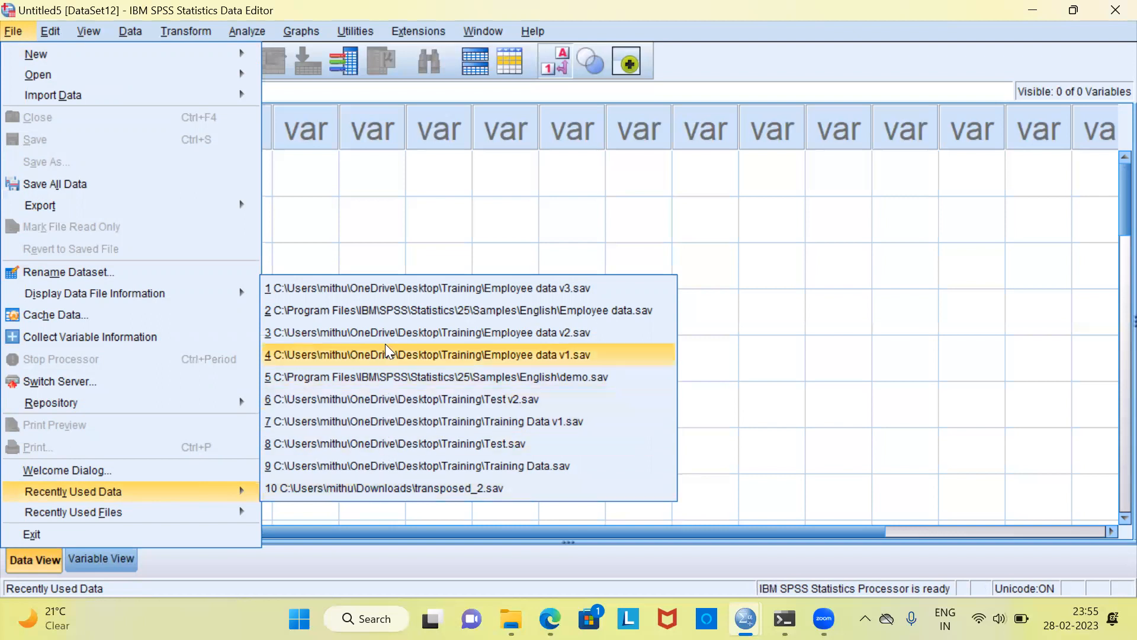
click(541, 288)
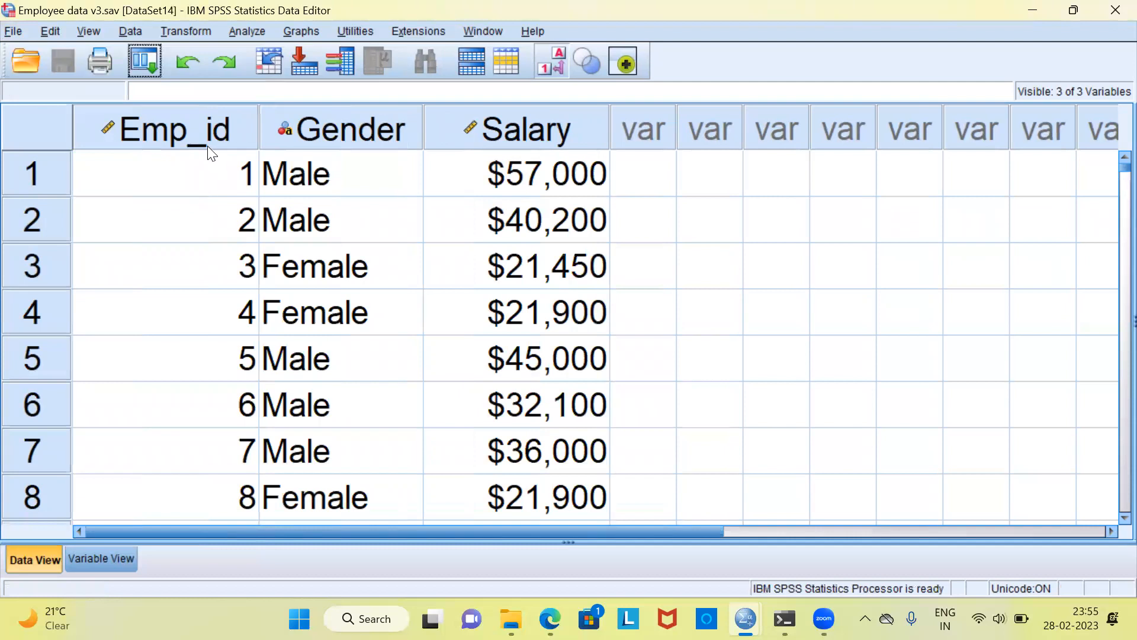
Examine the Emp_id, Gender and Salary variables and their values in the first three cases.
click(209, 154)
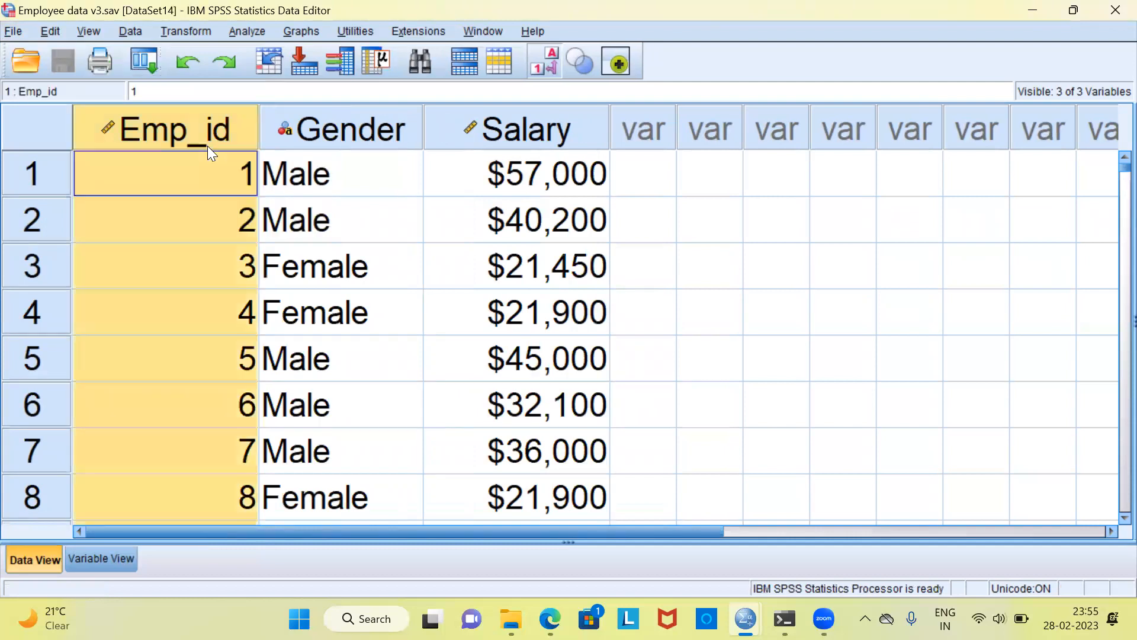
click(326, 131)
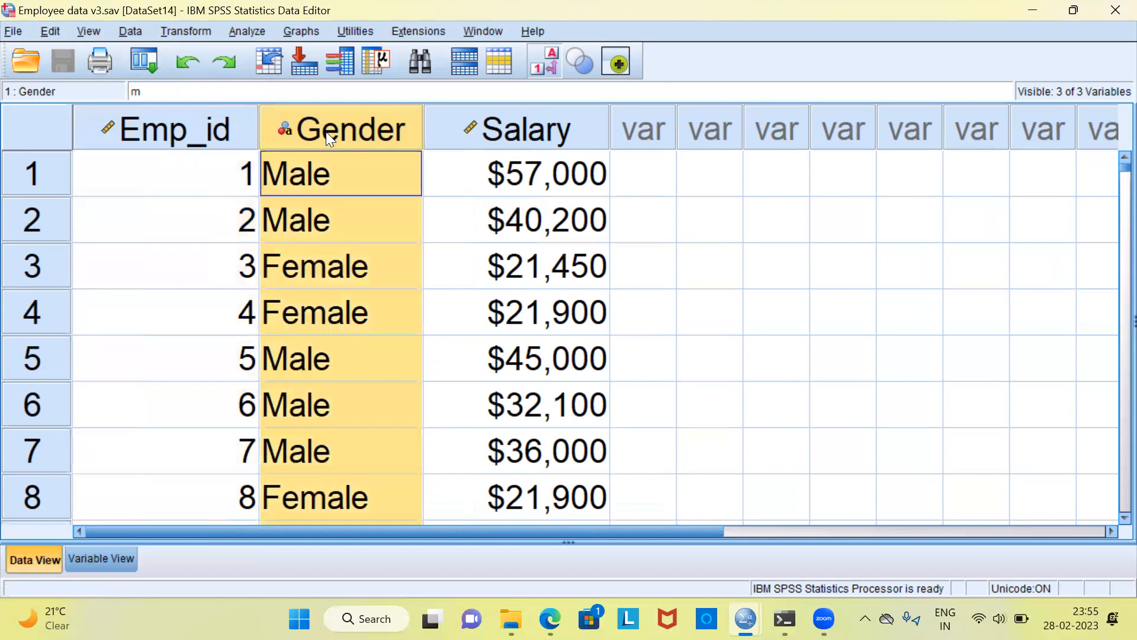
click(523, 135)
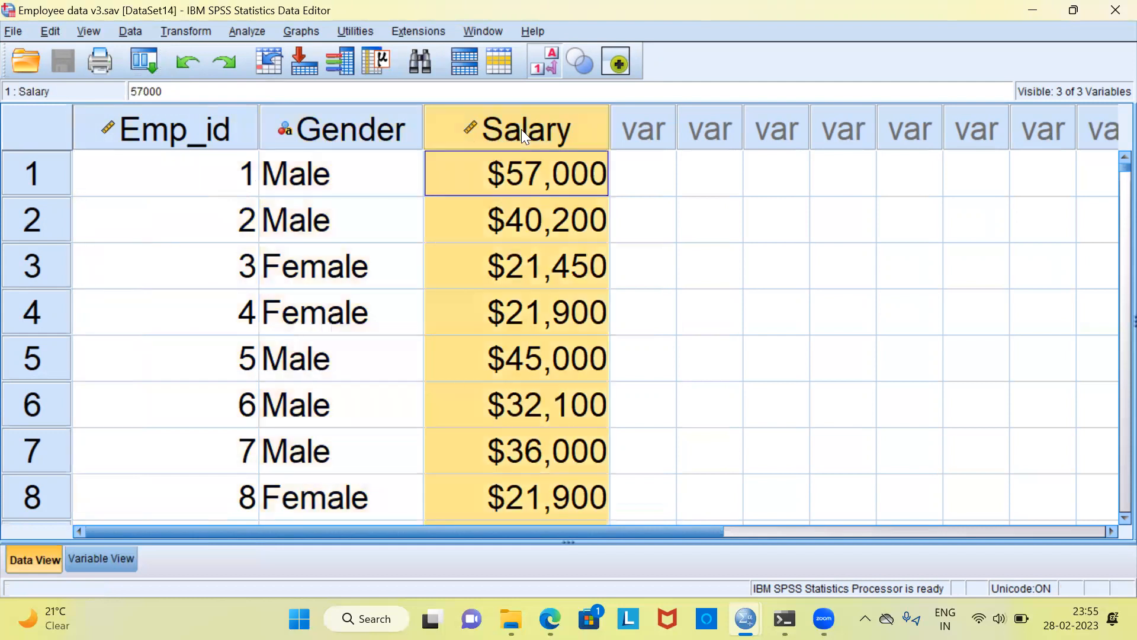
click(235, 193)
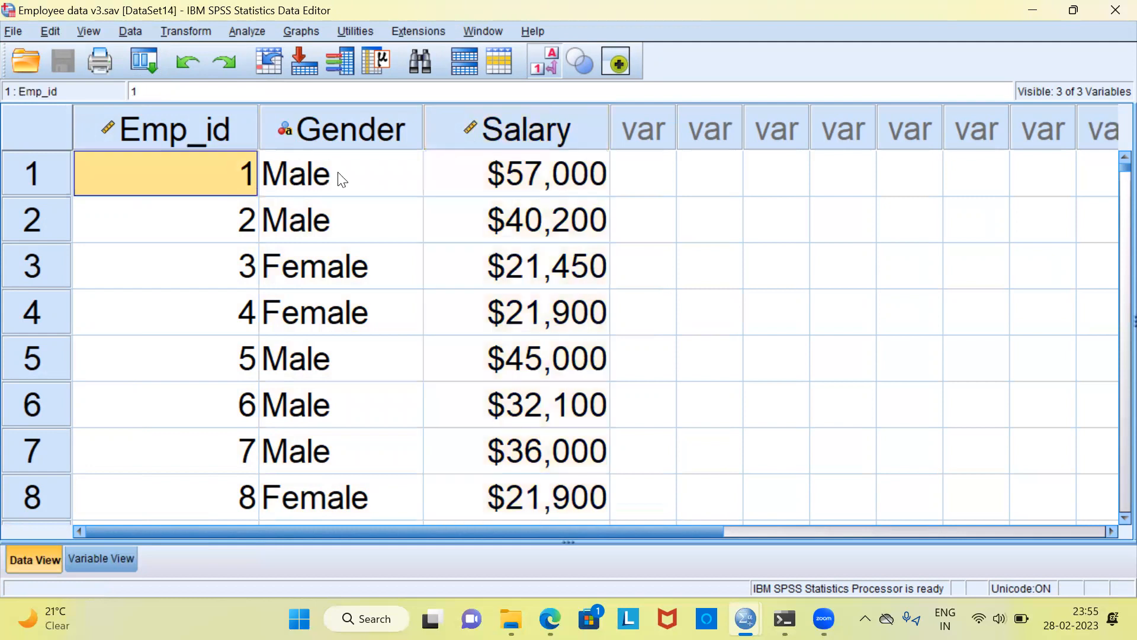
click(347, 184)
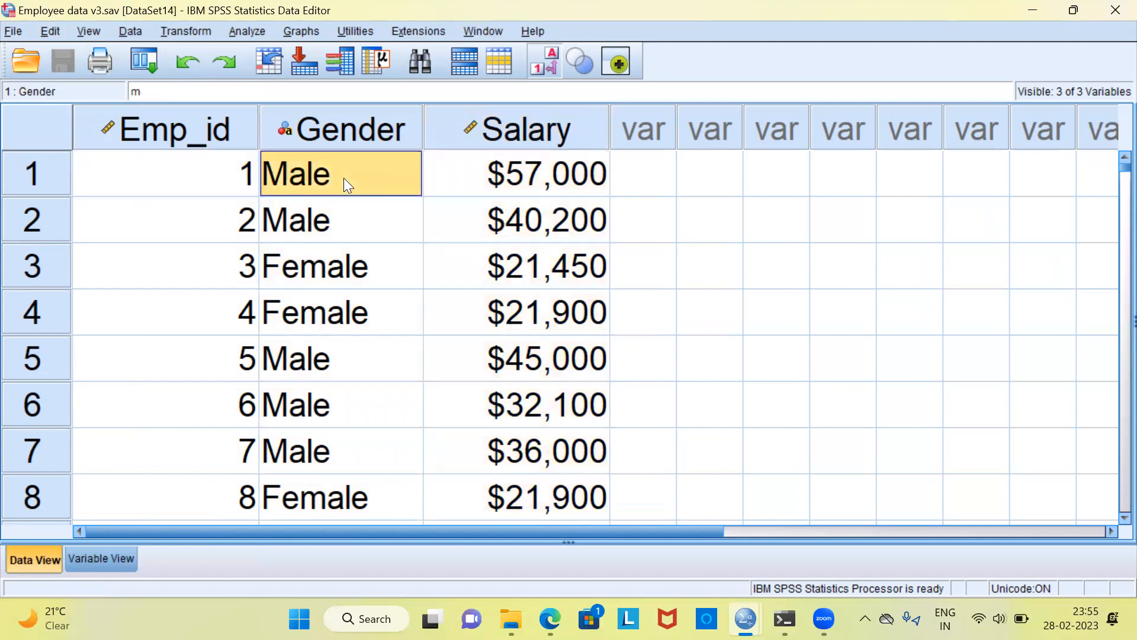
click(501, 179)
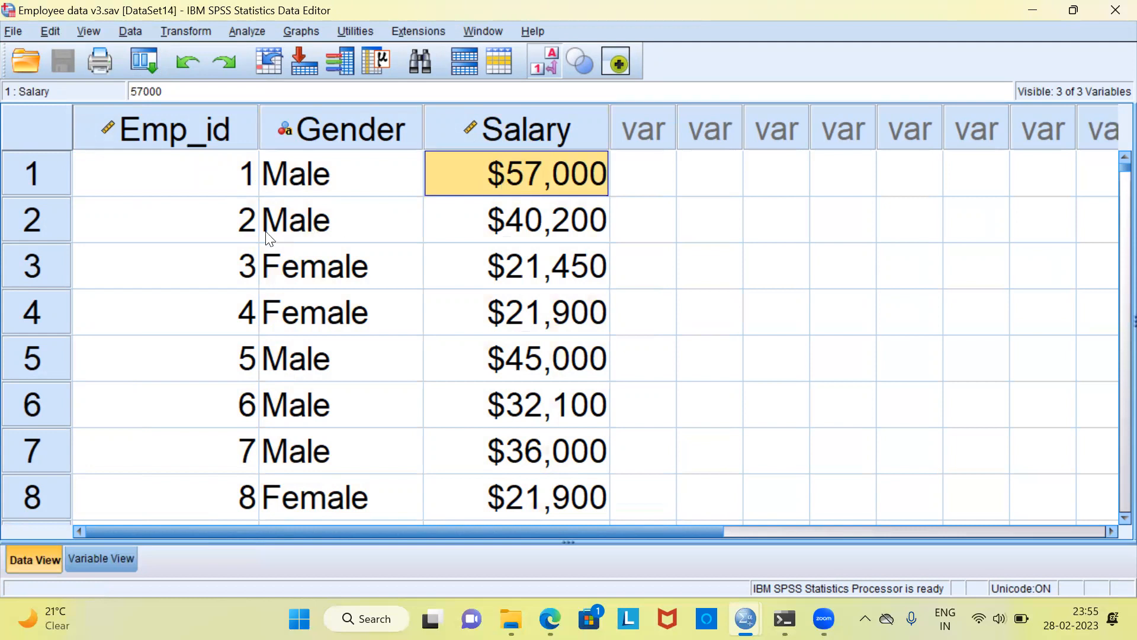
click(237, 229)
click(348, 220)
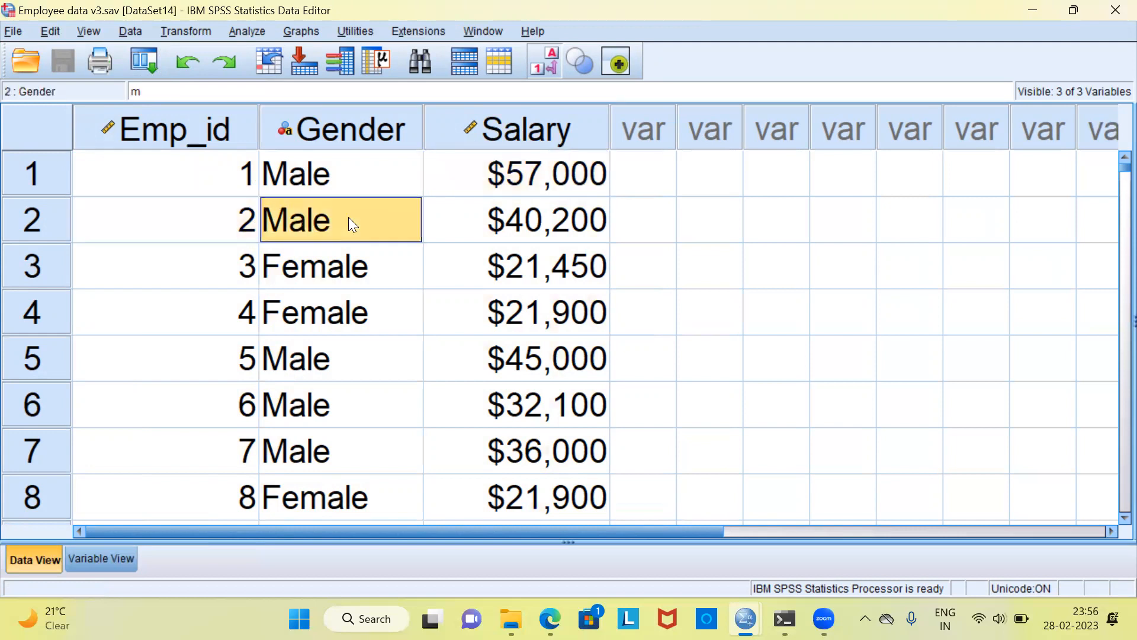
click(496, 231)
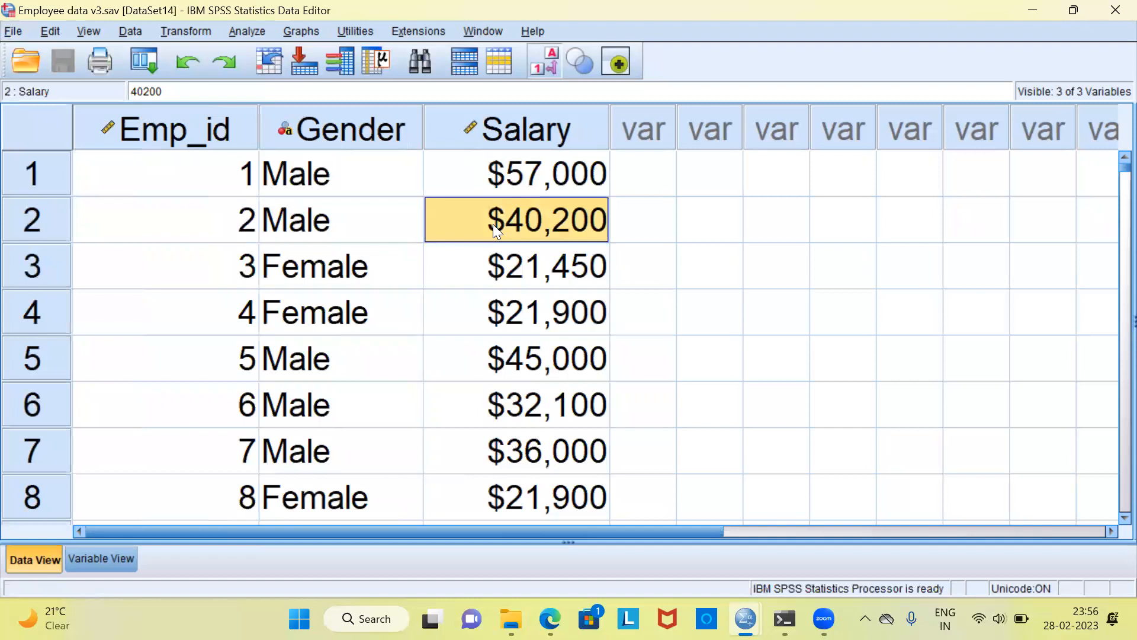
click(216, 268)
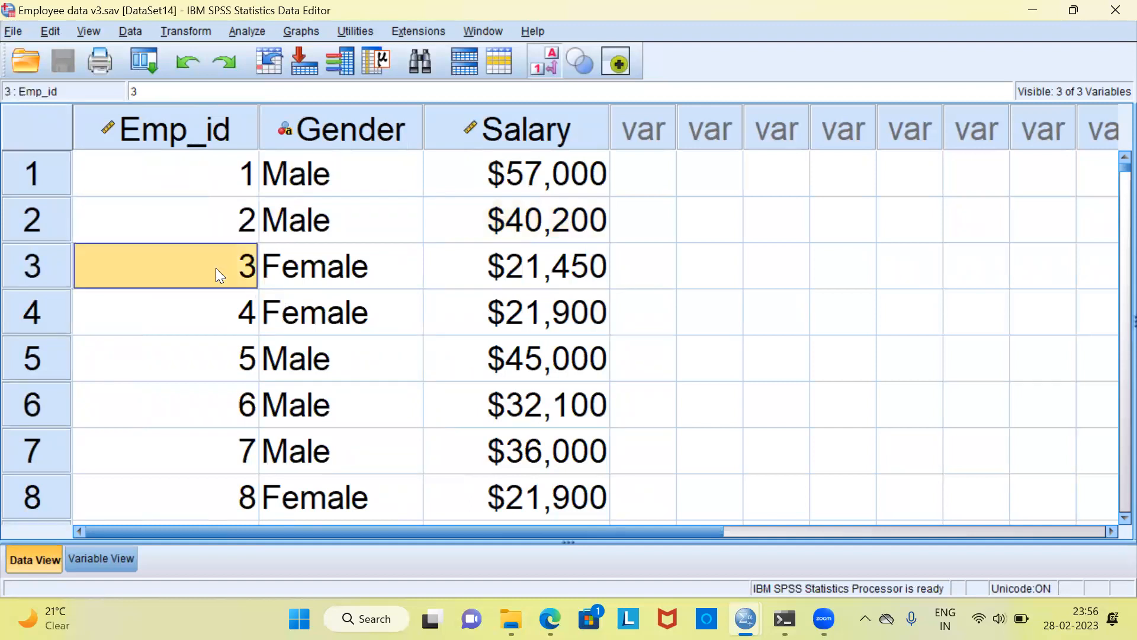
click(322, 277)
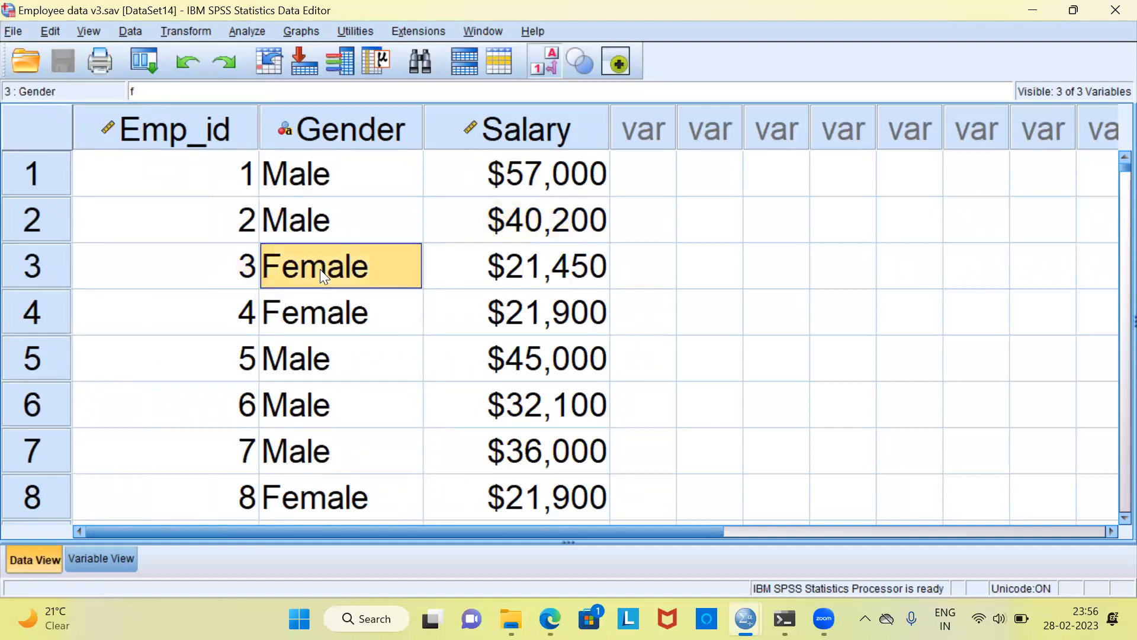
click(482, 263)
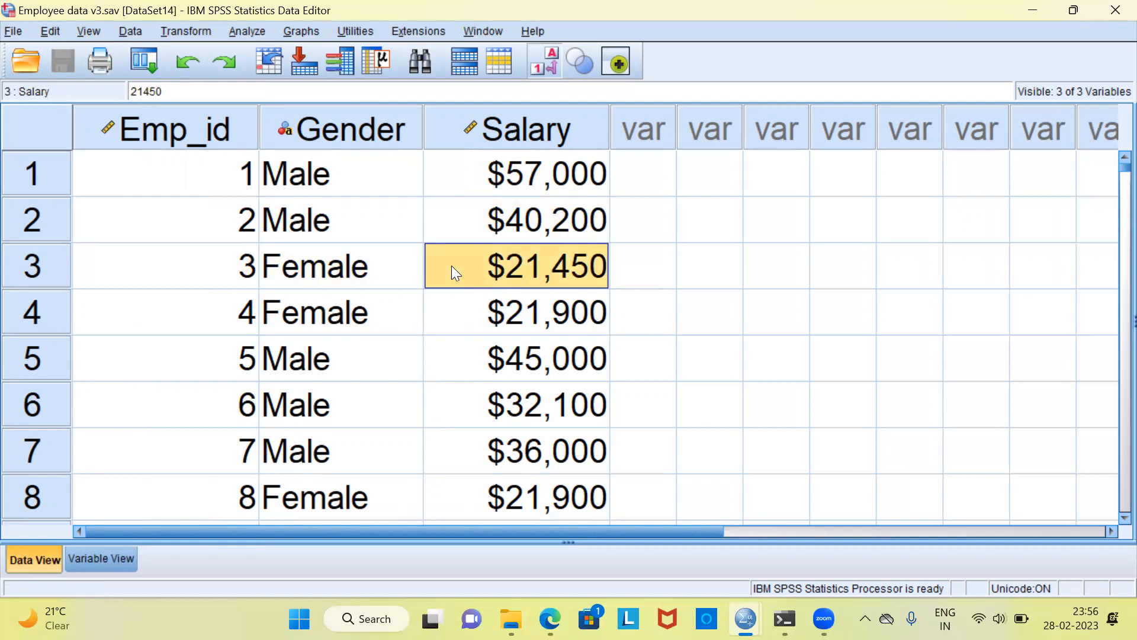
click(238, 262)
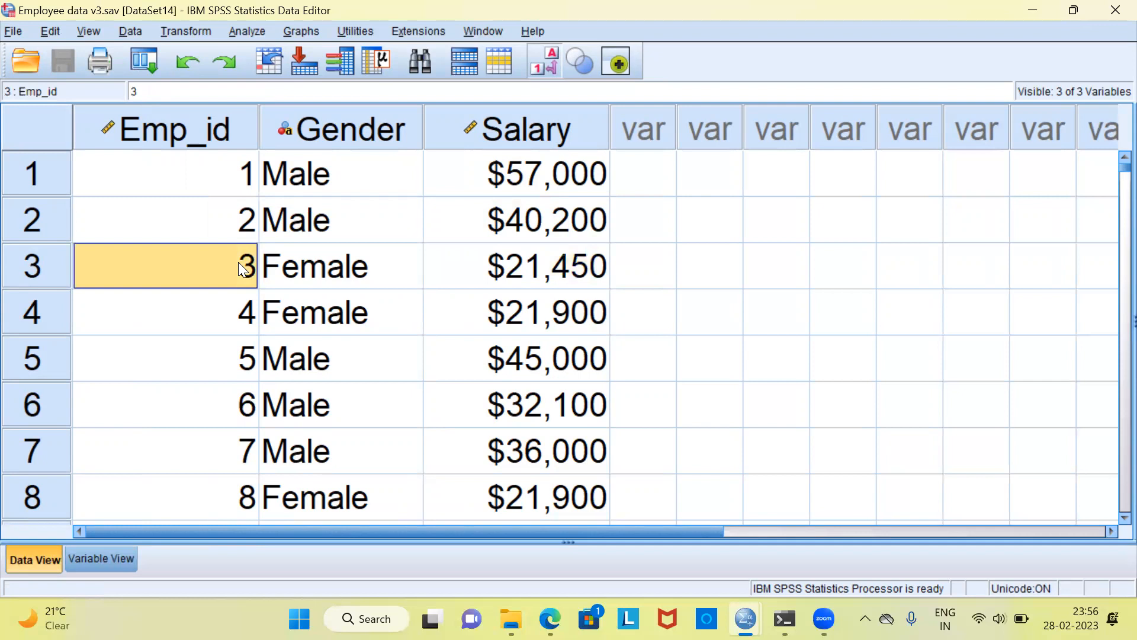
Check the last case in the dataset and return to the first case.
key(ctrl+Down)
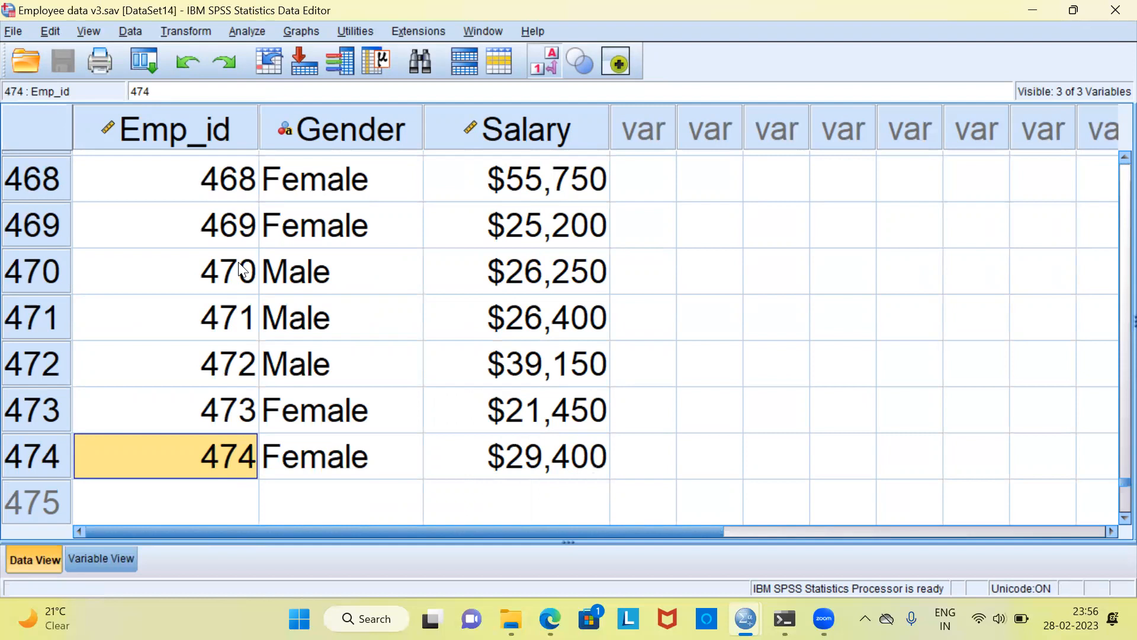
key(Tab)
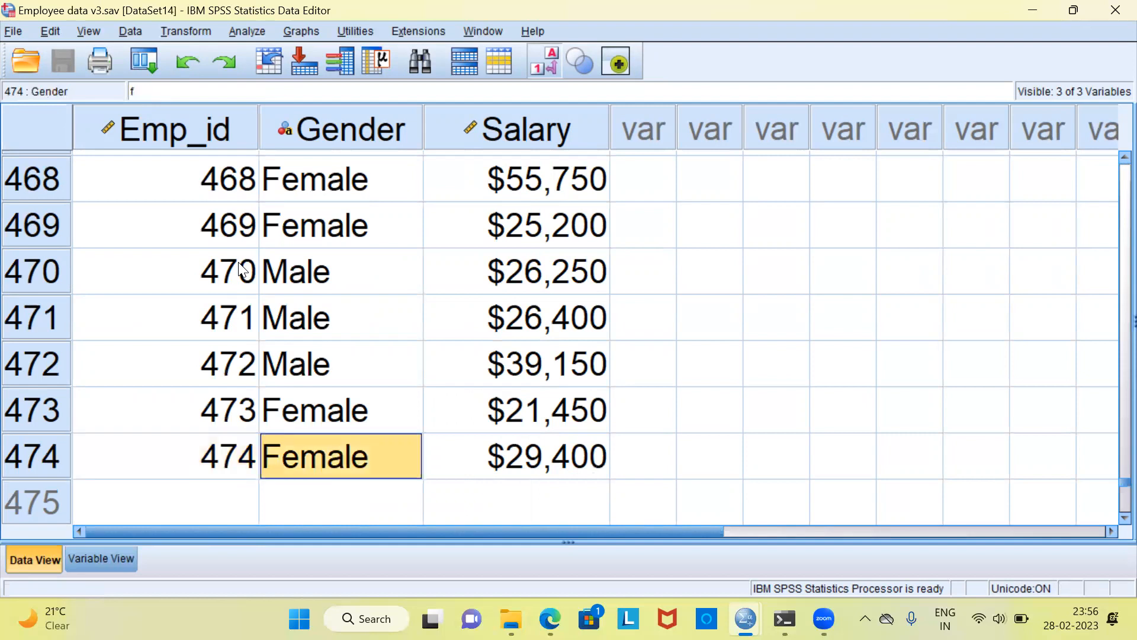
key(ctrl+Up)
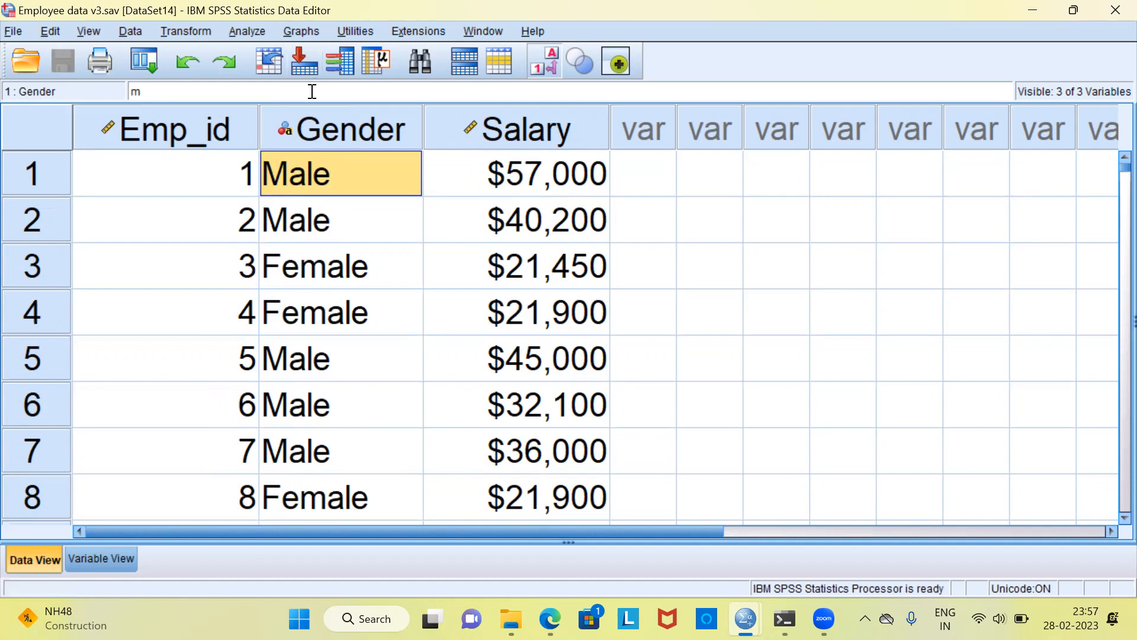
Open the Chart Builder for the employee dataset.
key(alt+g)
key(Down)
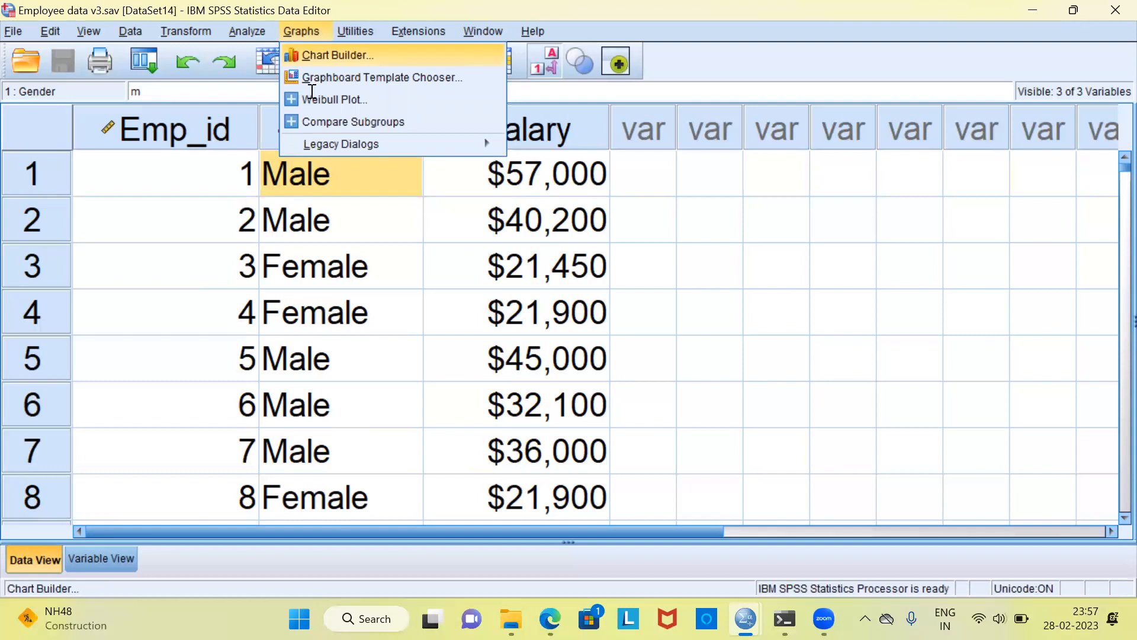
key(Return)
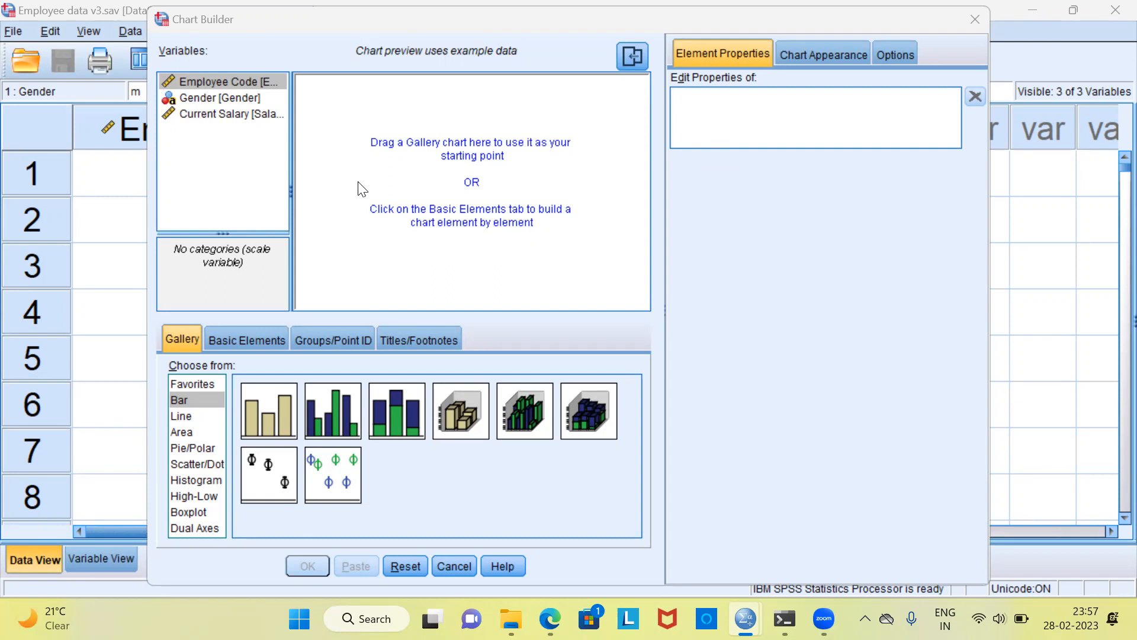
Look through the gallery's Line, Bar, Area, Pie/Polar and Scatter/Dot chart types.
click(192, 415)
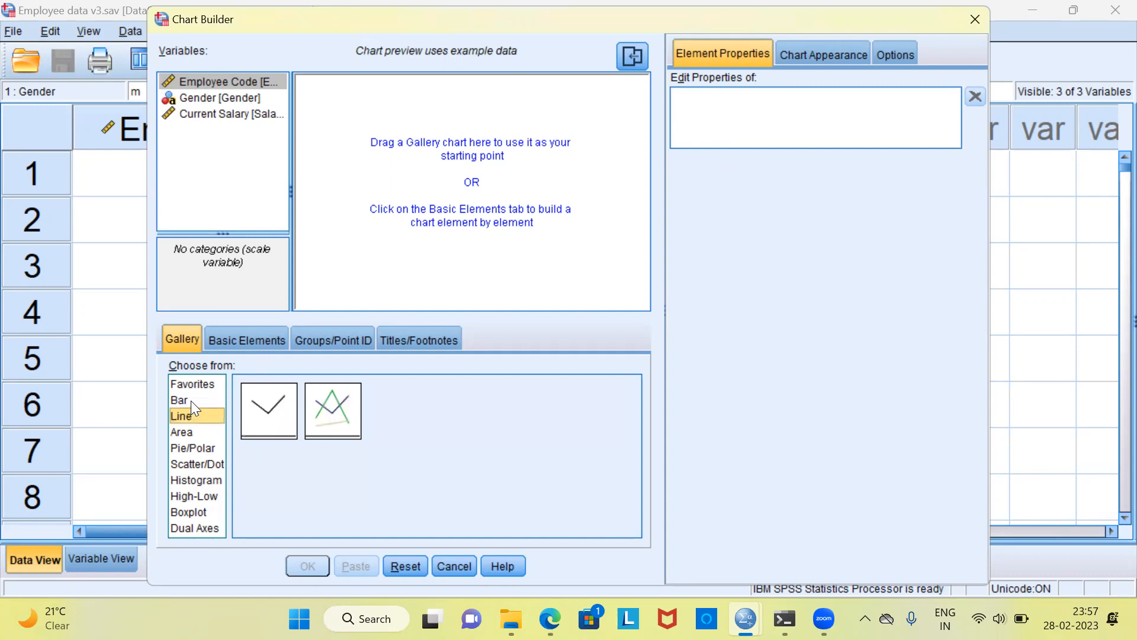
click(189, 399)
click(189, 416)
click(189, 434)
click(190, 446)
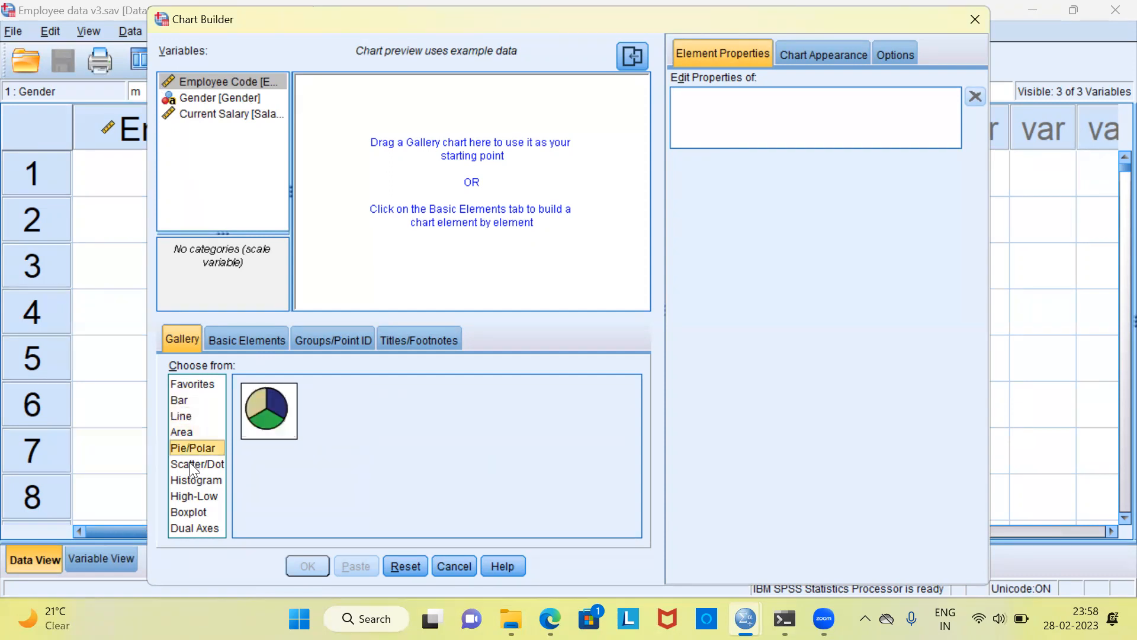
click(191, 465)
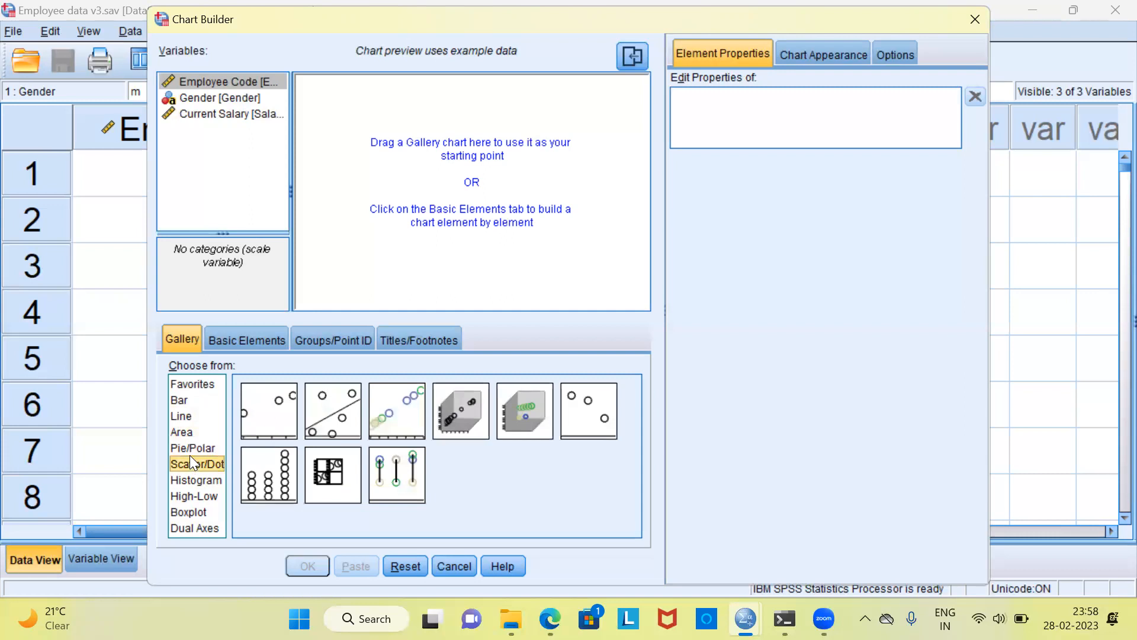
Use the simple bar chart from the Bar gallery as the chart's starting point.
click(182, 400)
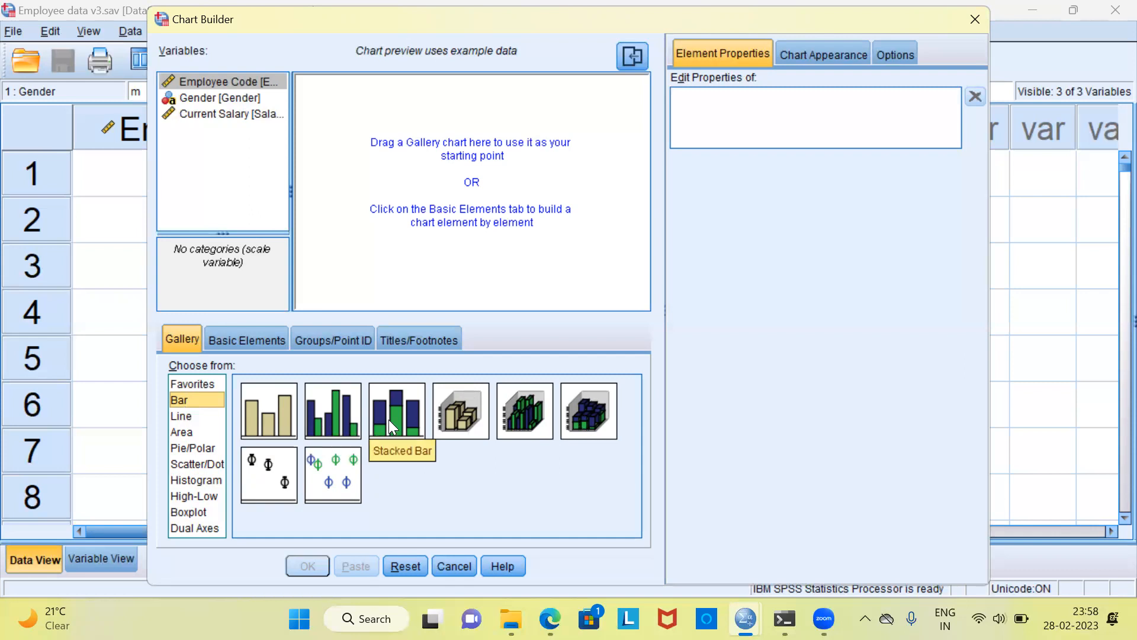
click(274, 412)
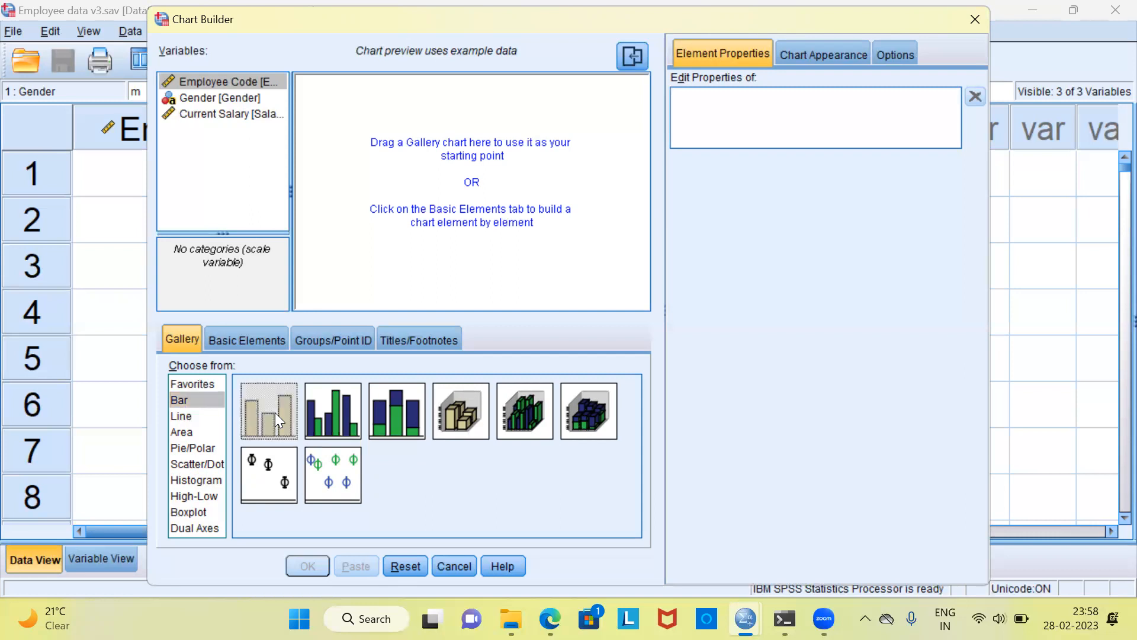
double_click(275, 413)
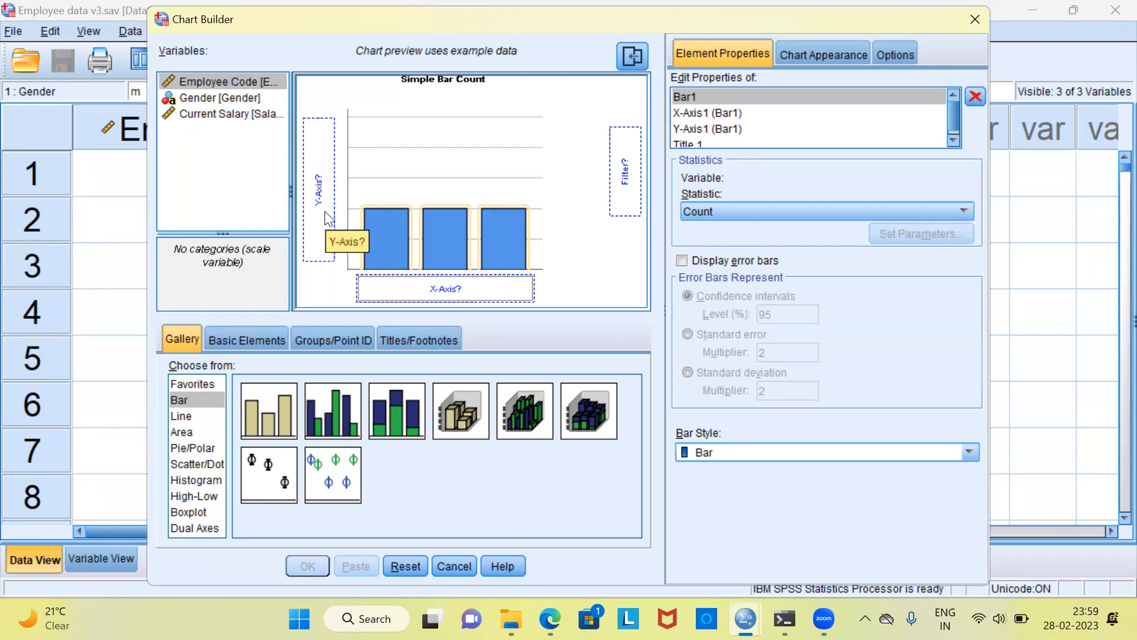
Assign Current Salary to the Y-axis and Gender to the X-axis, and generate the bar chart.
click(229, 117)
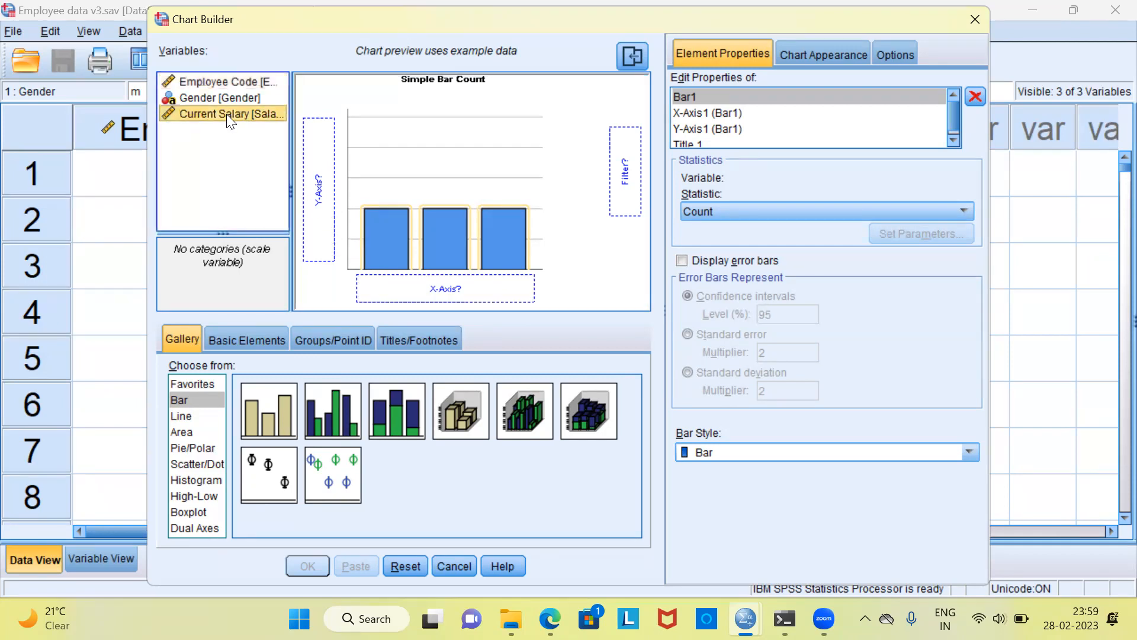
drag(226, 114, 315, 193)
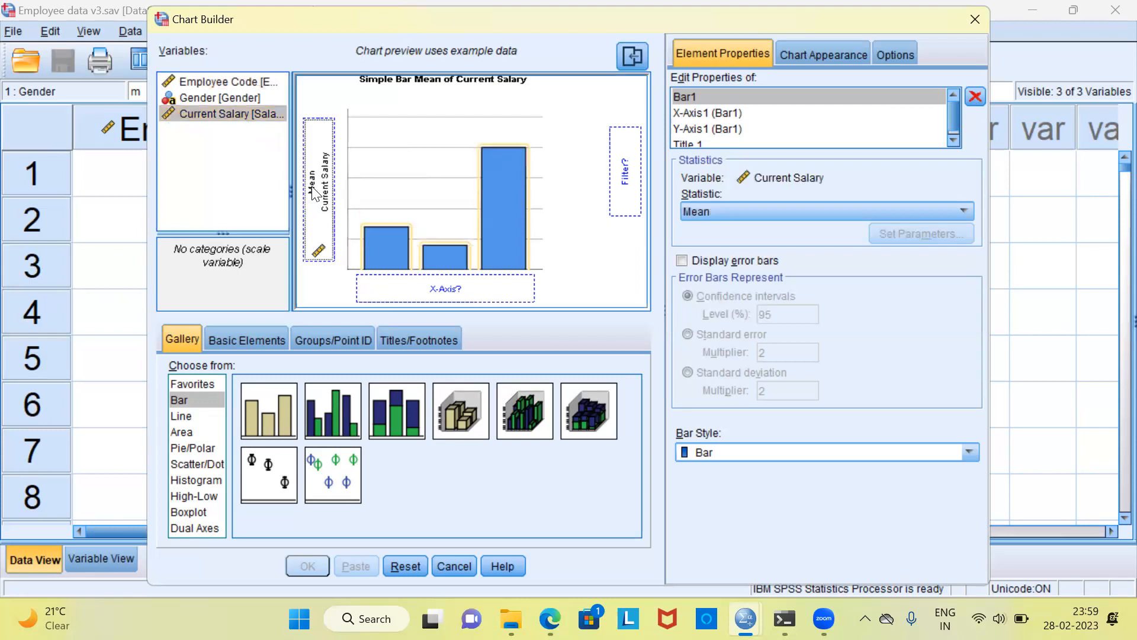
click(233, 96)
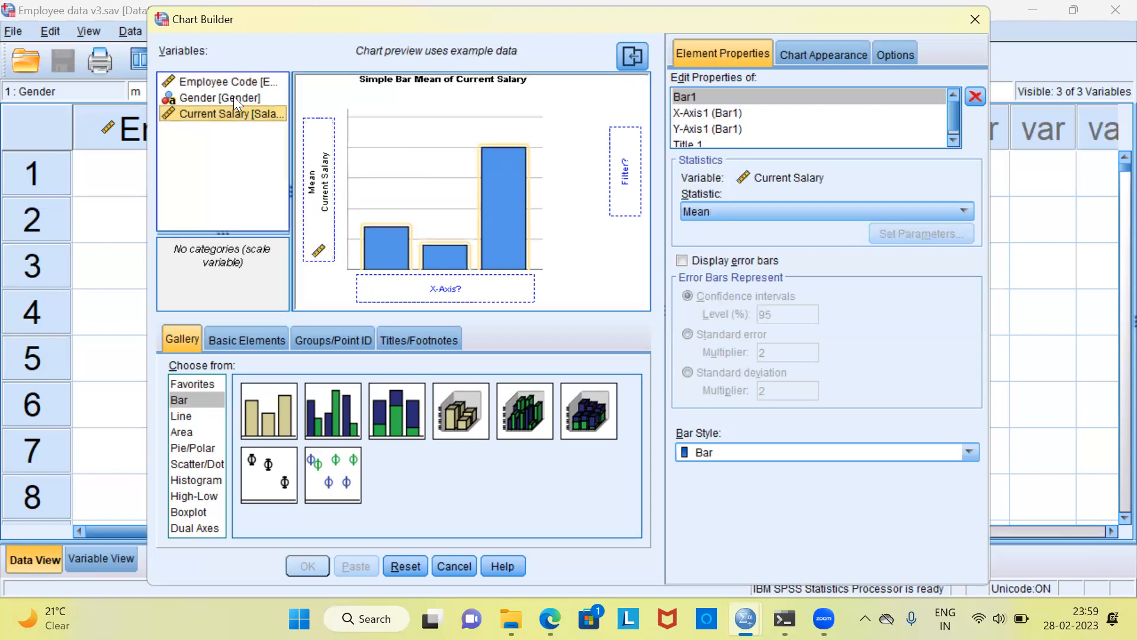
drag(234, 96, 449, 292)
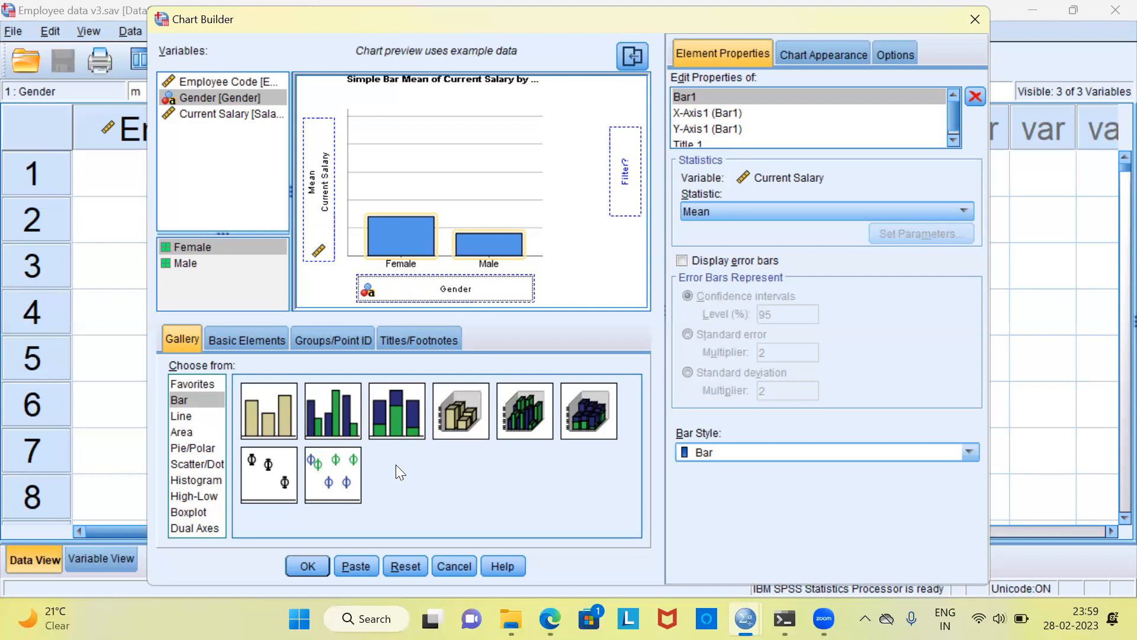
click(316, 561)
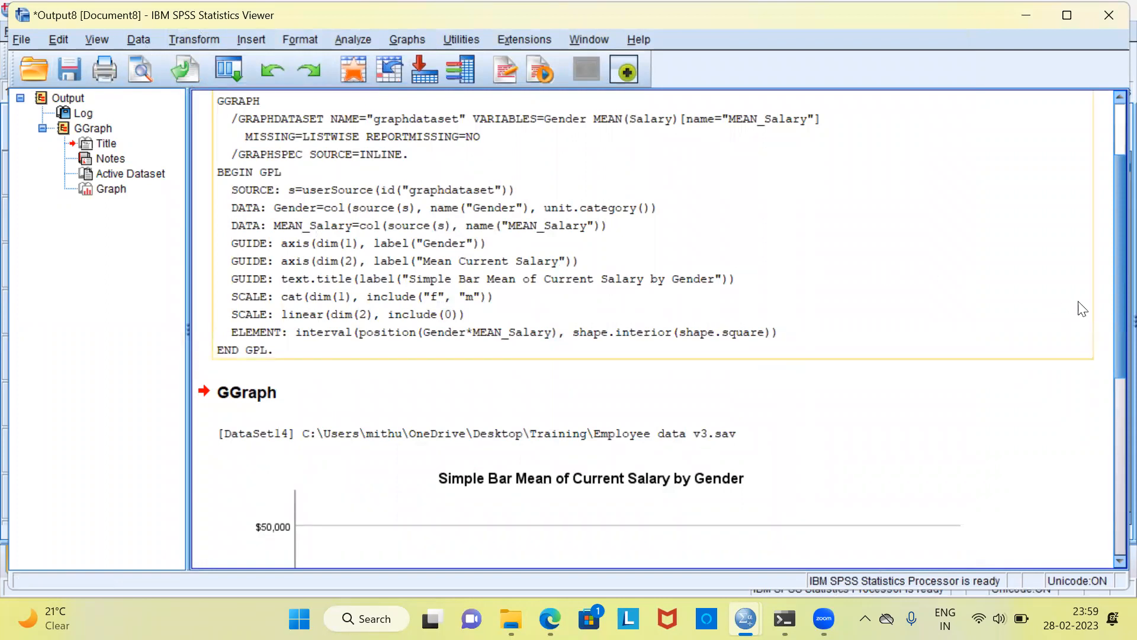
Open the generated salary-by-gender bar chart in the Chart Editor and reposition the editor window to show the whole chart.
drag(1109, 314, 1112, 476)
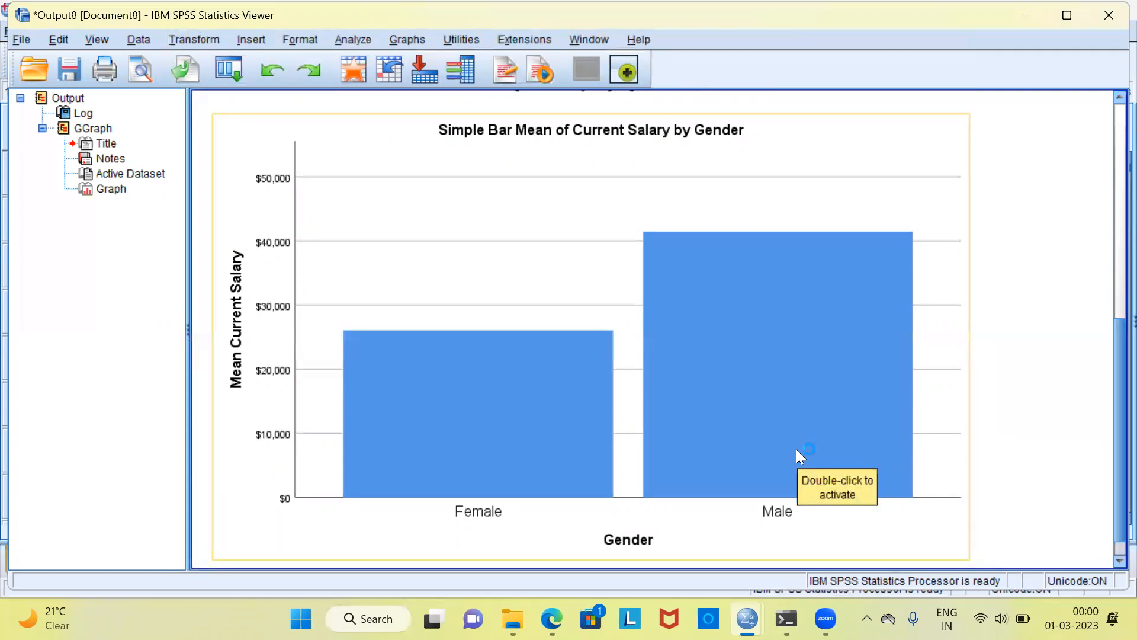
double_click(770, 408)
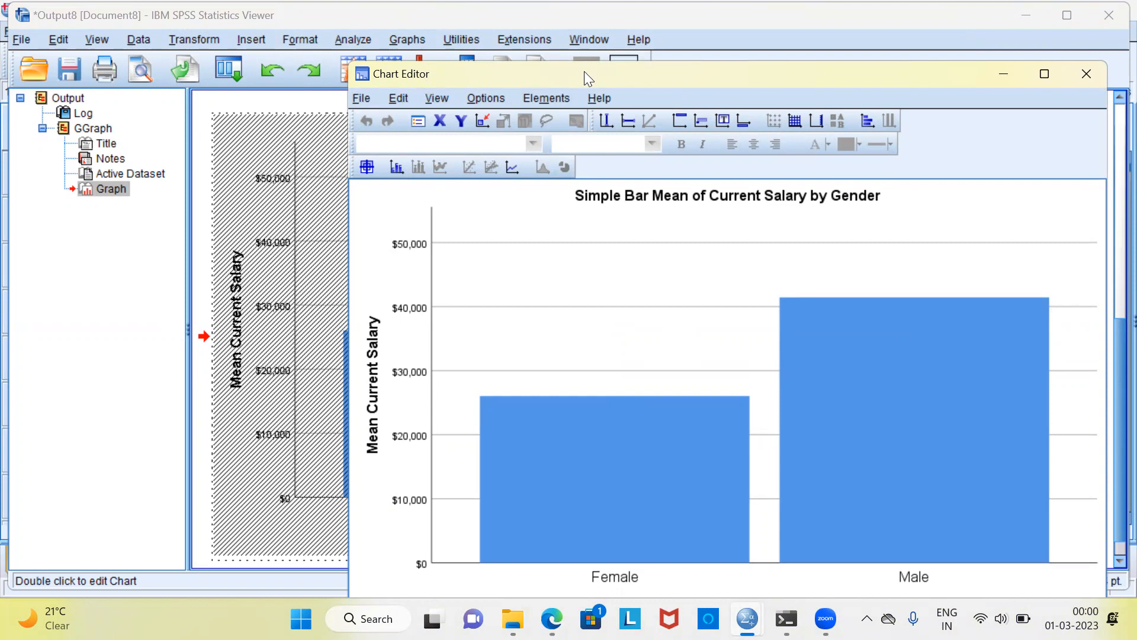
drag(574, 68, 466, 28)
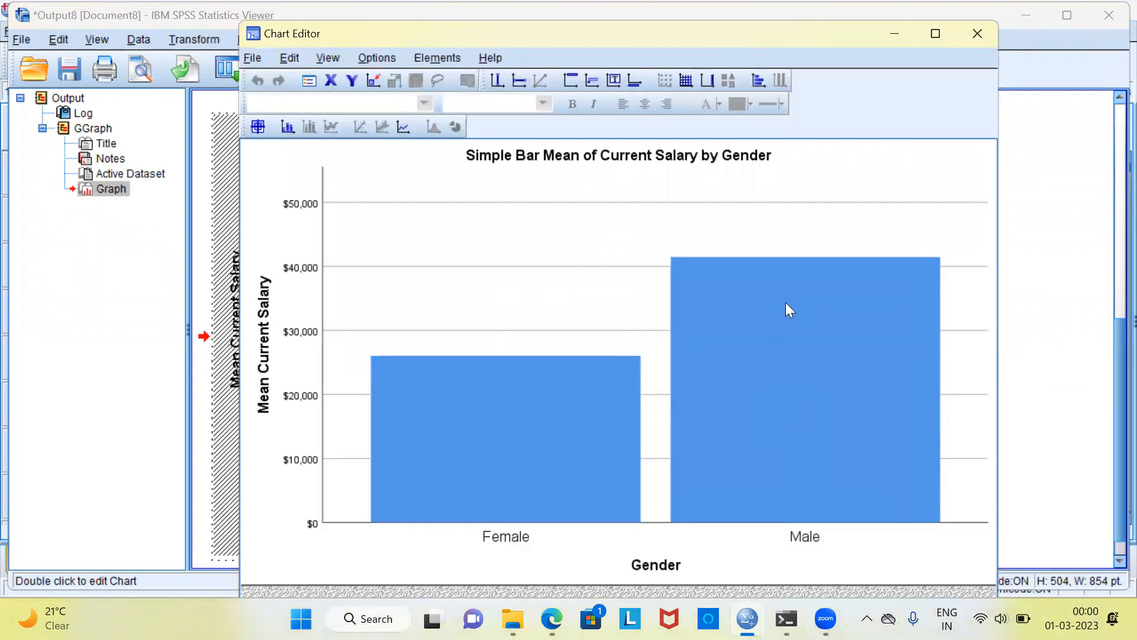
Open the properties of the chart's bars and set the bar width to 25%.
right_click(789, 308)
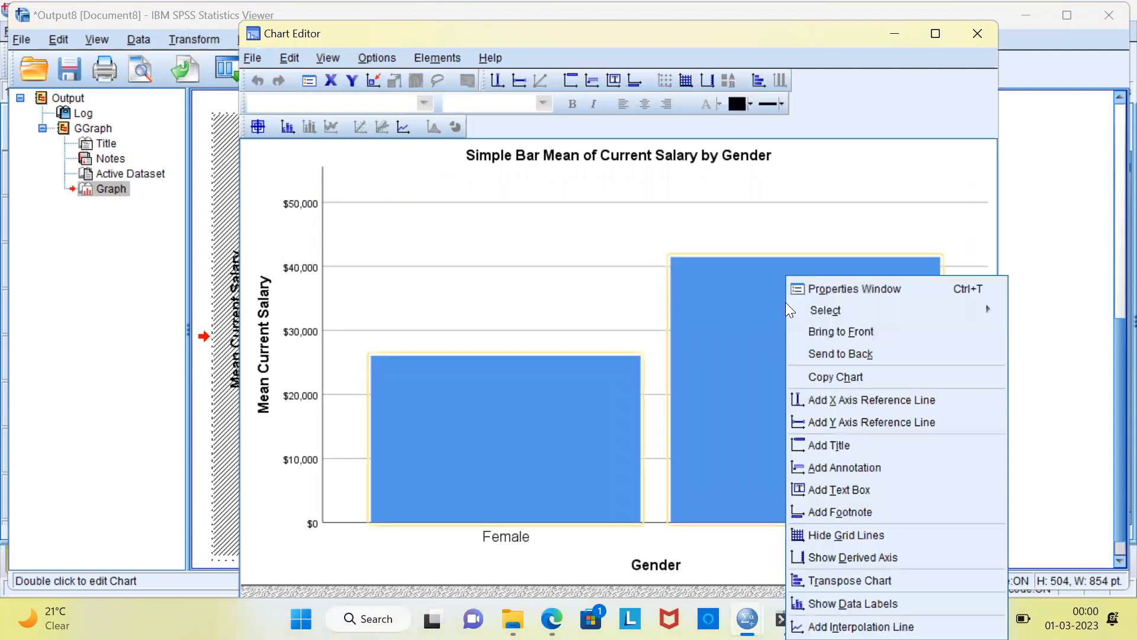
click(913, 289)
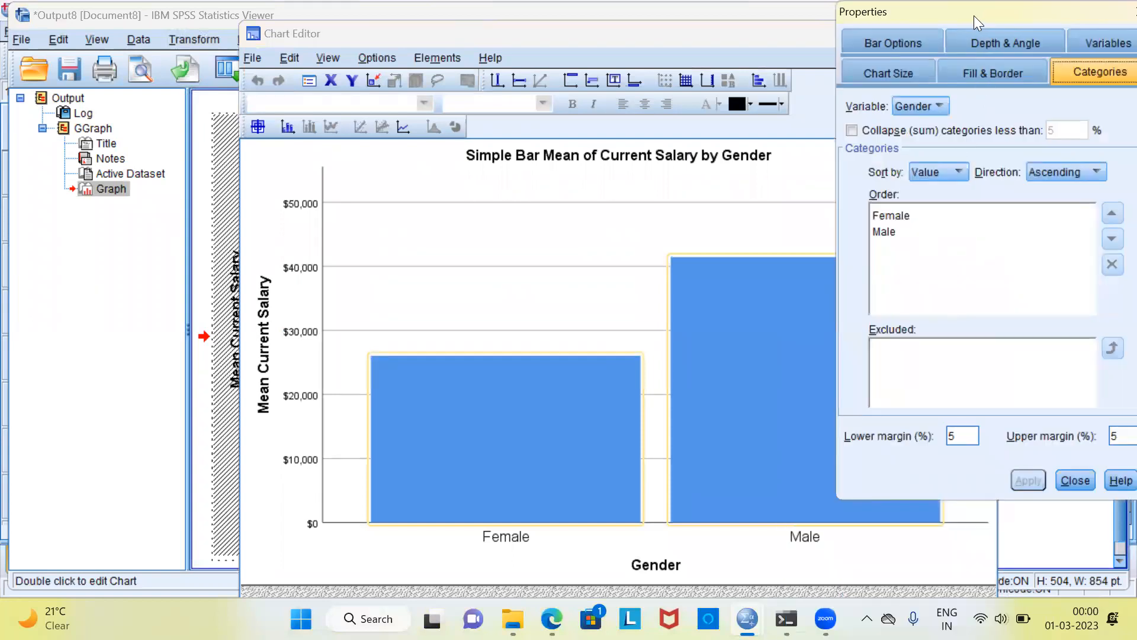
drag(974, 15, 885, 27)
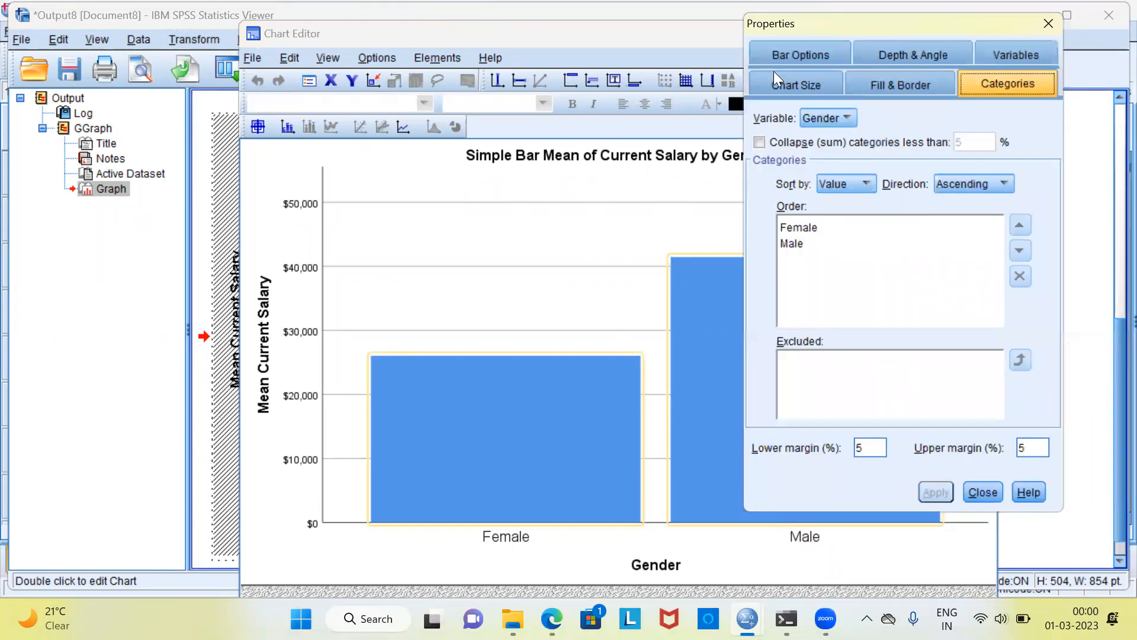
click(807, 57)
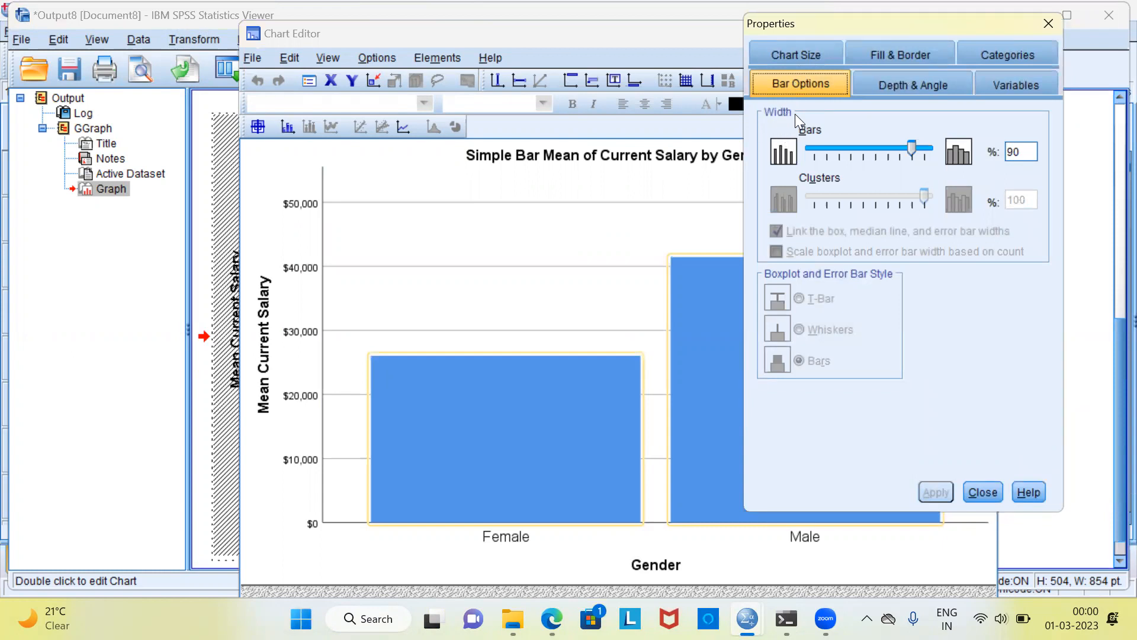
click(912, 155)
drag(913, 155, 832, 166)
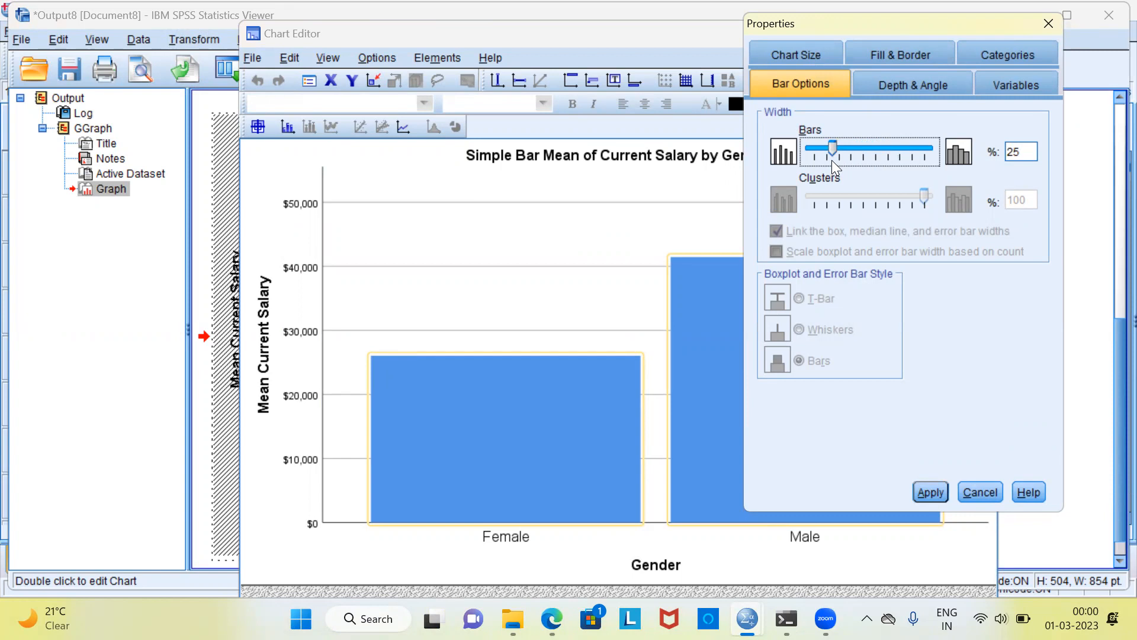
click(935, 495)
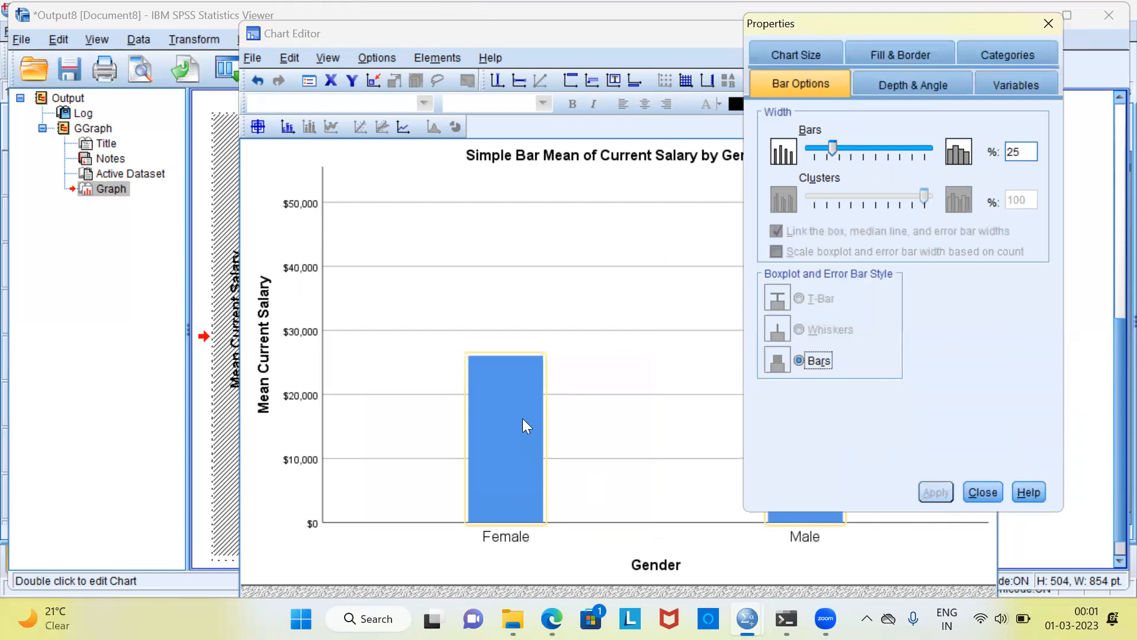
Set the bar width to 32%, then close the bar properties and the Chart Editor.
click(835, 151)
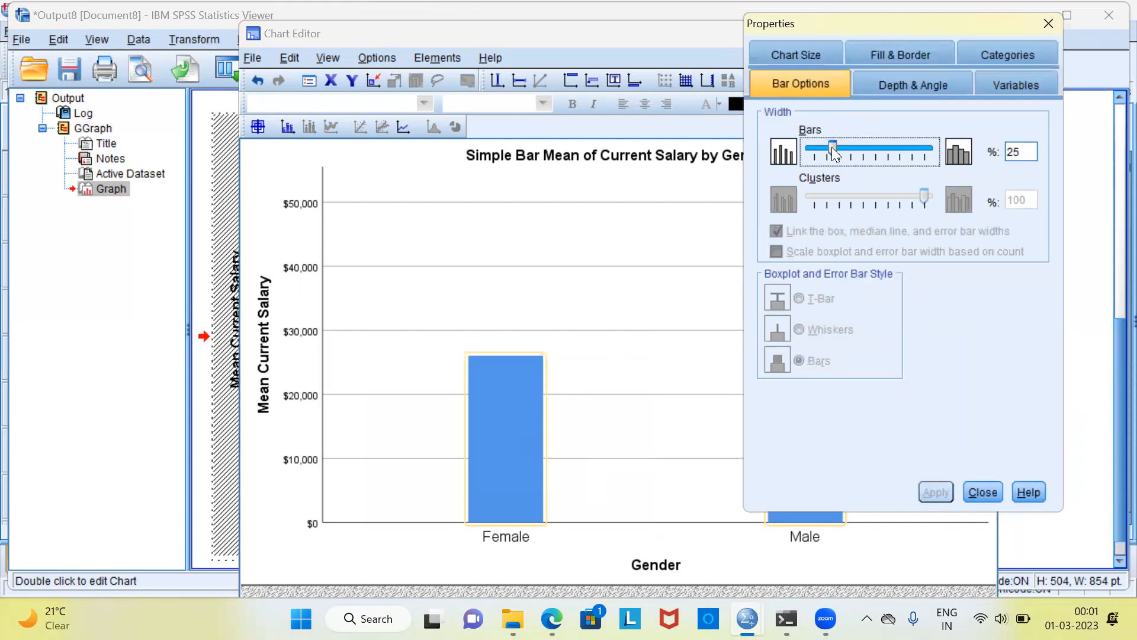
drag(834, 152, 841, 149)
click(939, 494)
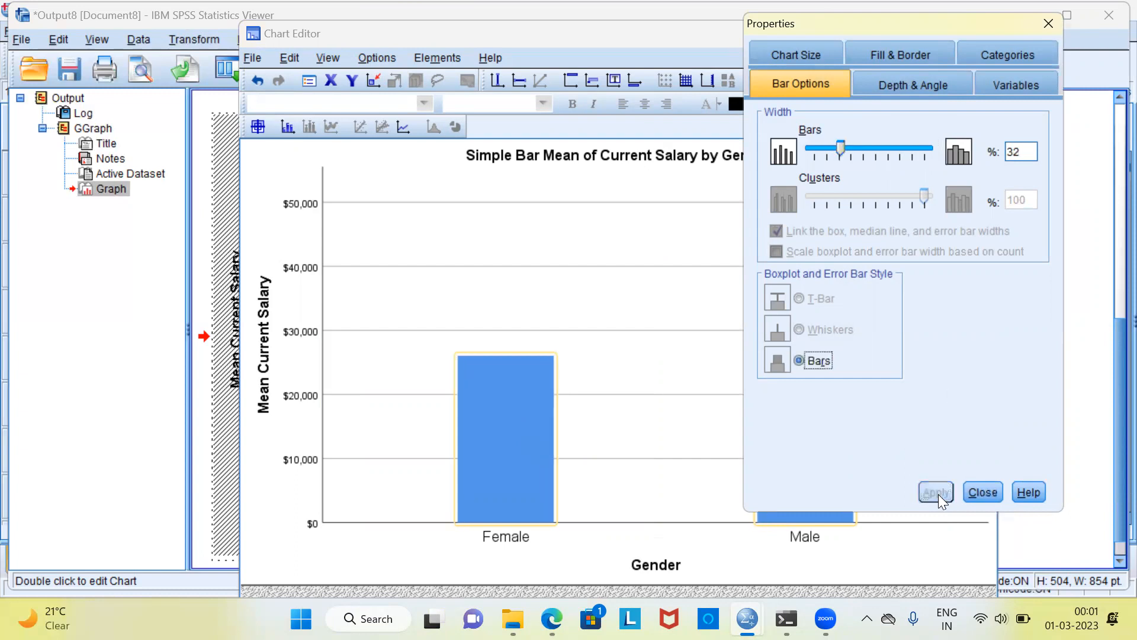
click(989, 492)
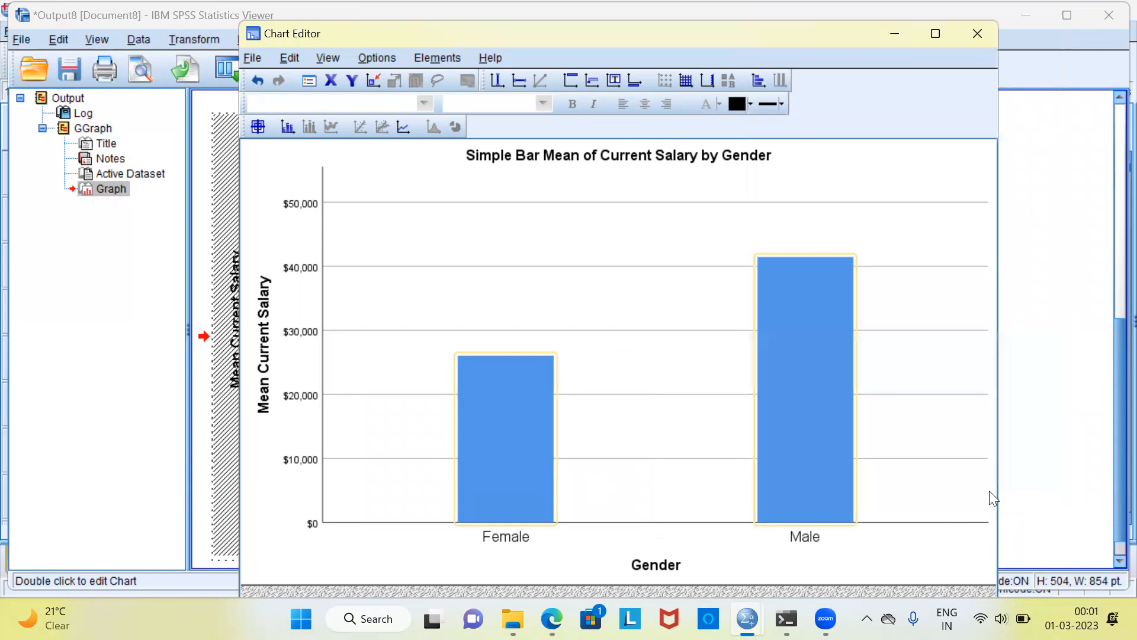
click(984, 33)
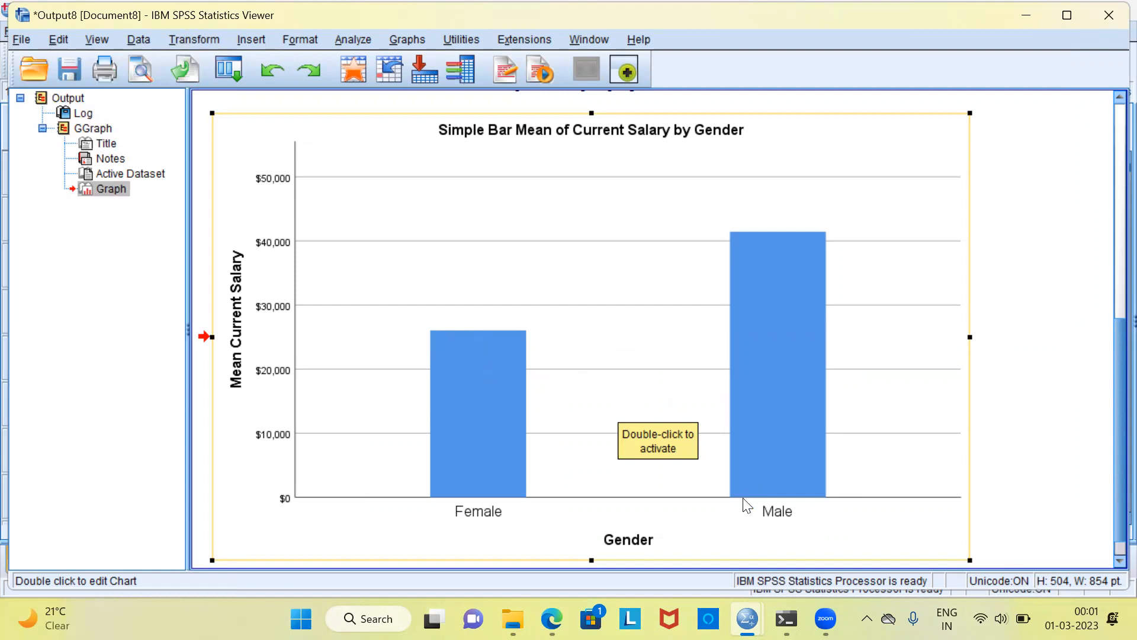
click(735, 241)
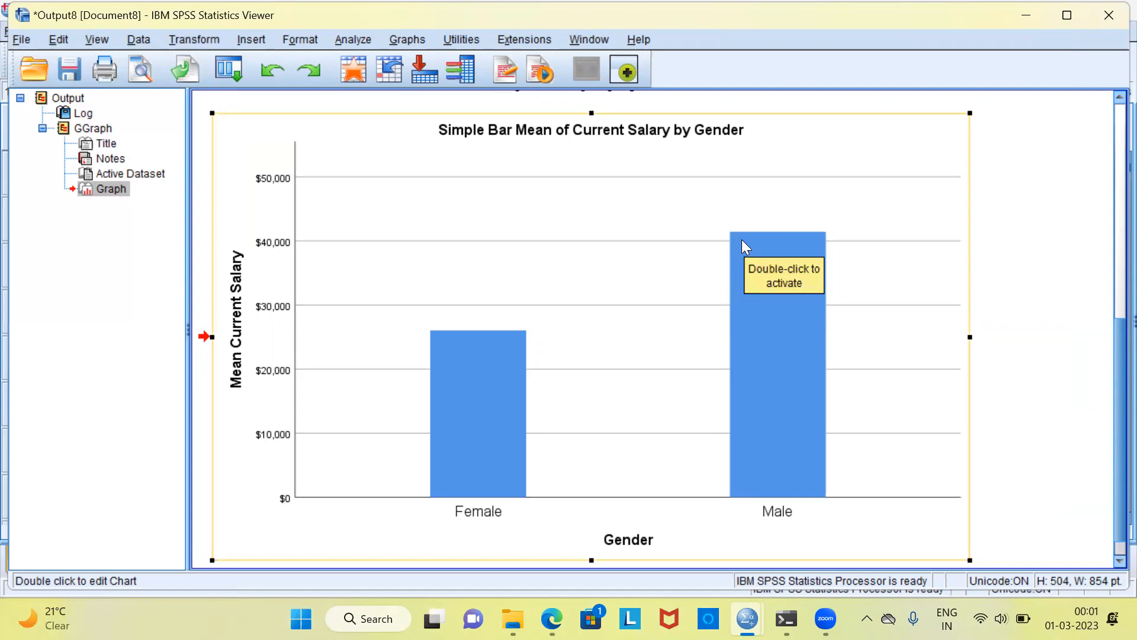
click(476, 366)
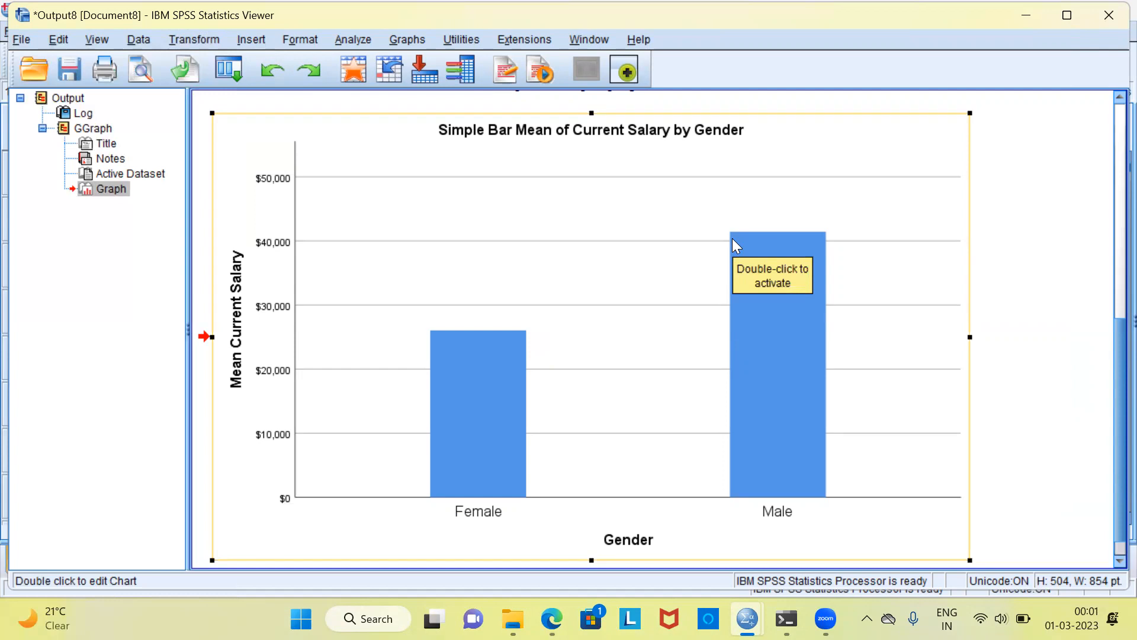
click(479, 422)
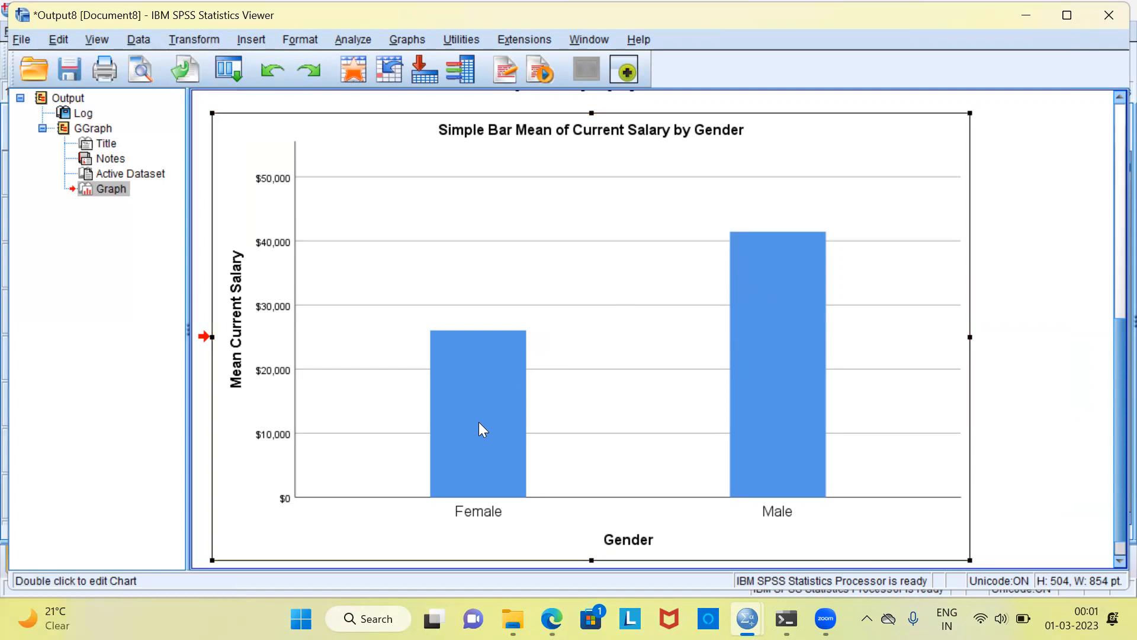
click(459, 347)
click(457, 341)
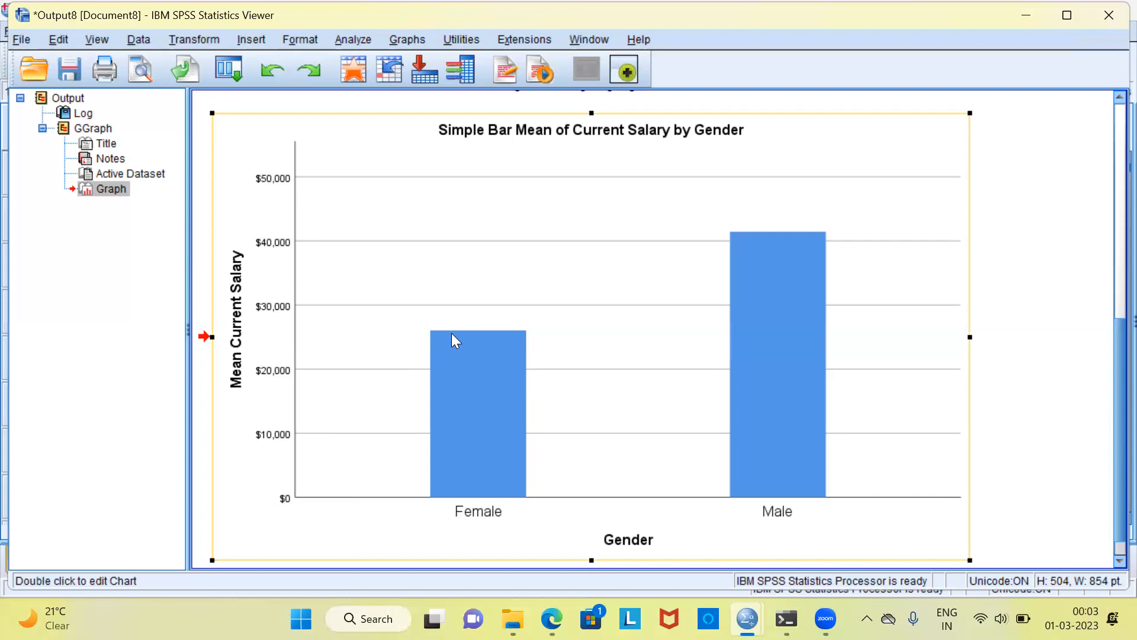
Switch to the Employee data v3.sav dataset and open the Explore procedure from the descriptive statistics.
mouse_move(744, 616)
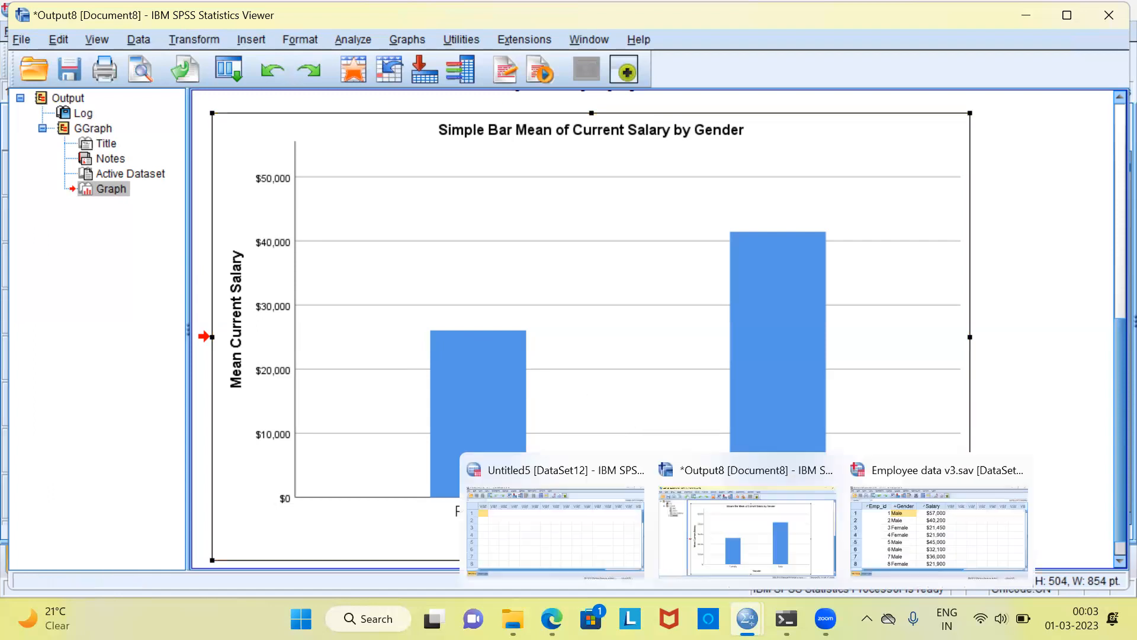
click(881, 522)
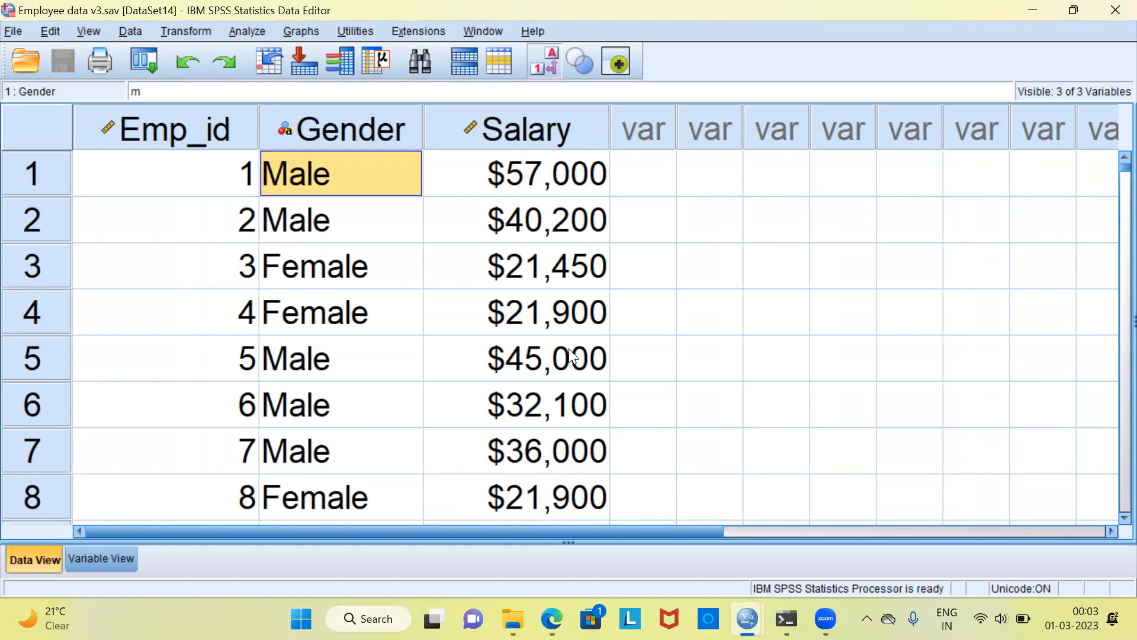
click(252, 35)
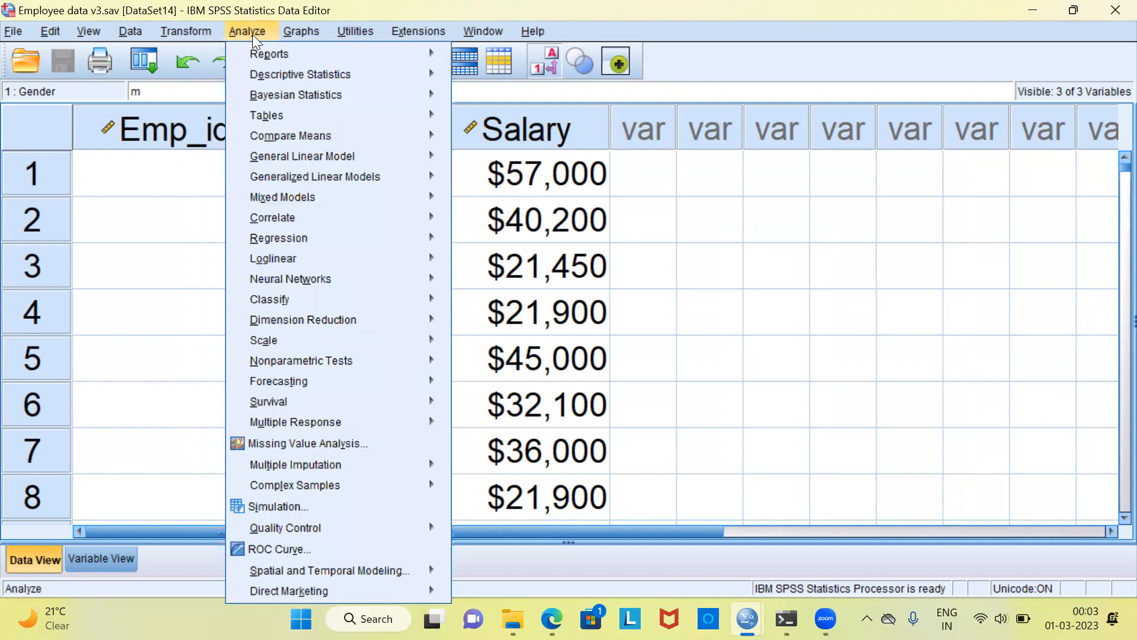
mouse_move(260, 71)
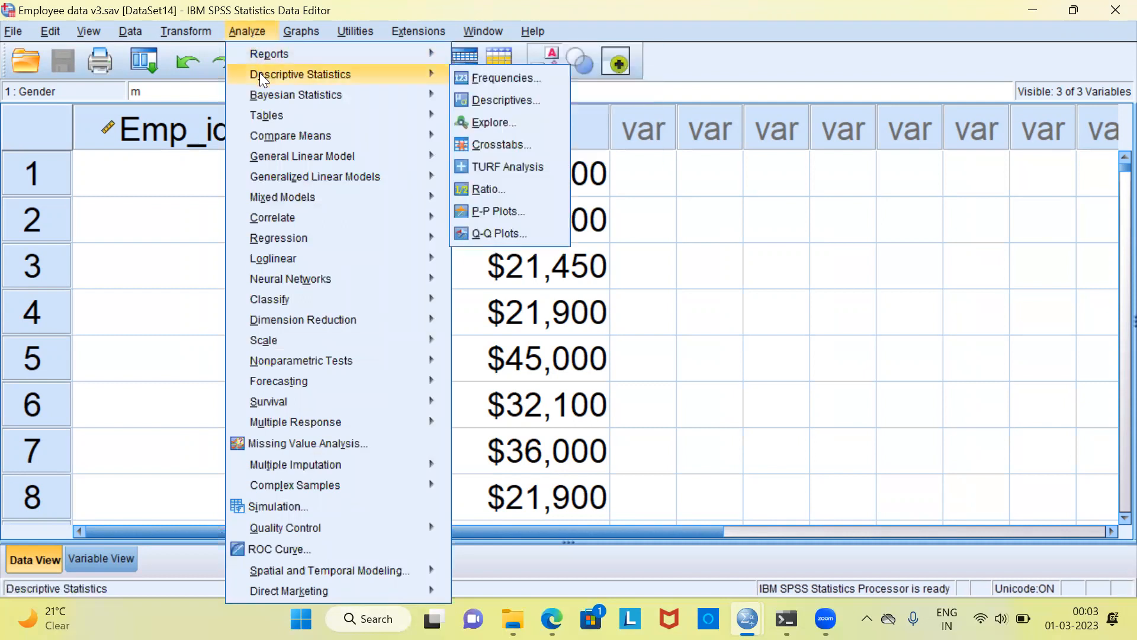
click(530, 121)
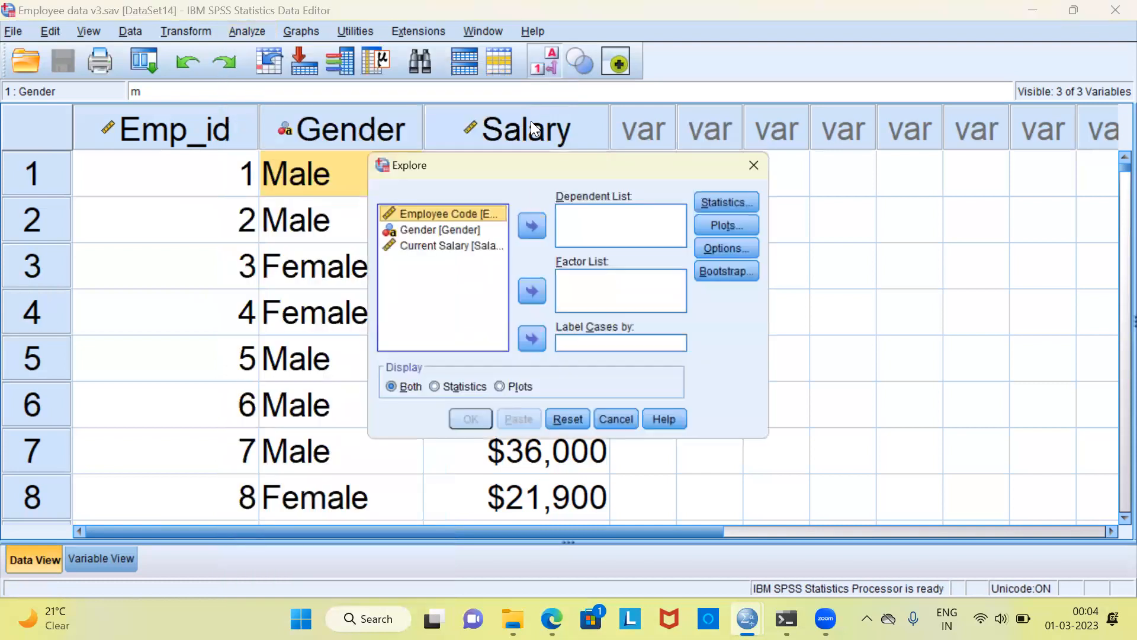
Run Explore with Current Salary as the dependent variable and Gender as the factor, displaying plots only.
click(442, 248)
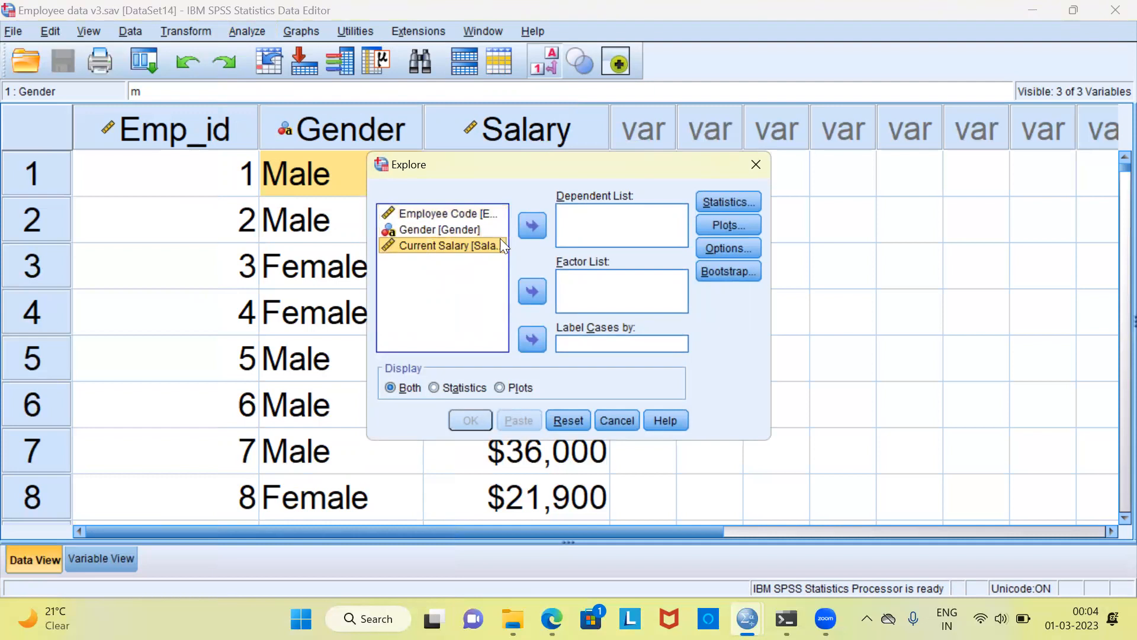
click(532, 227)
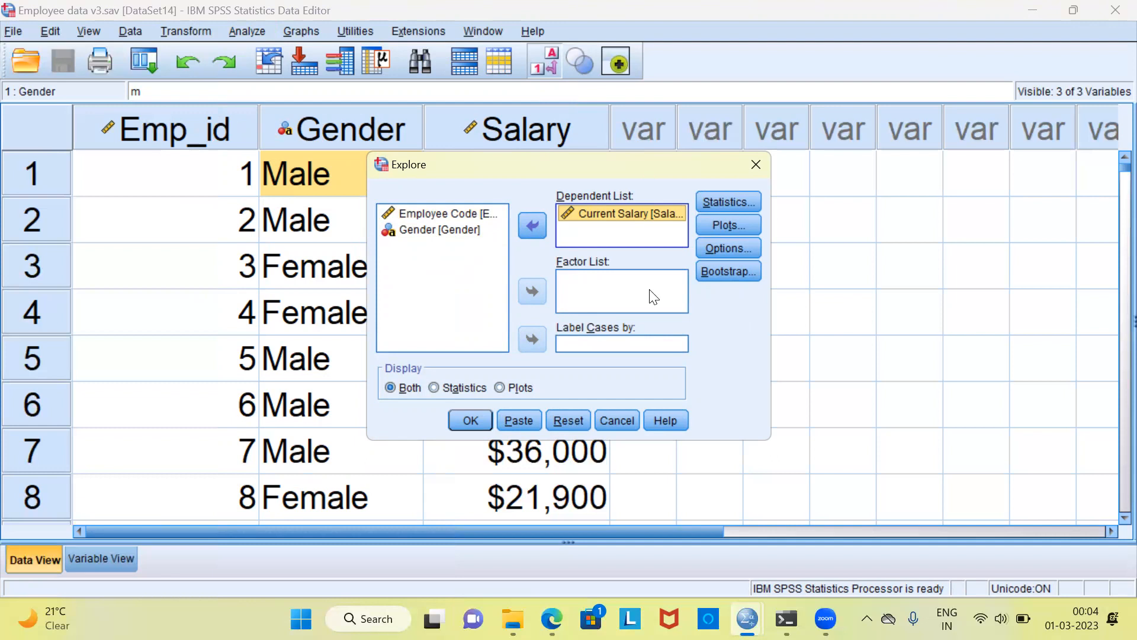
click(455, 231)
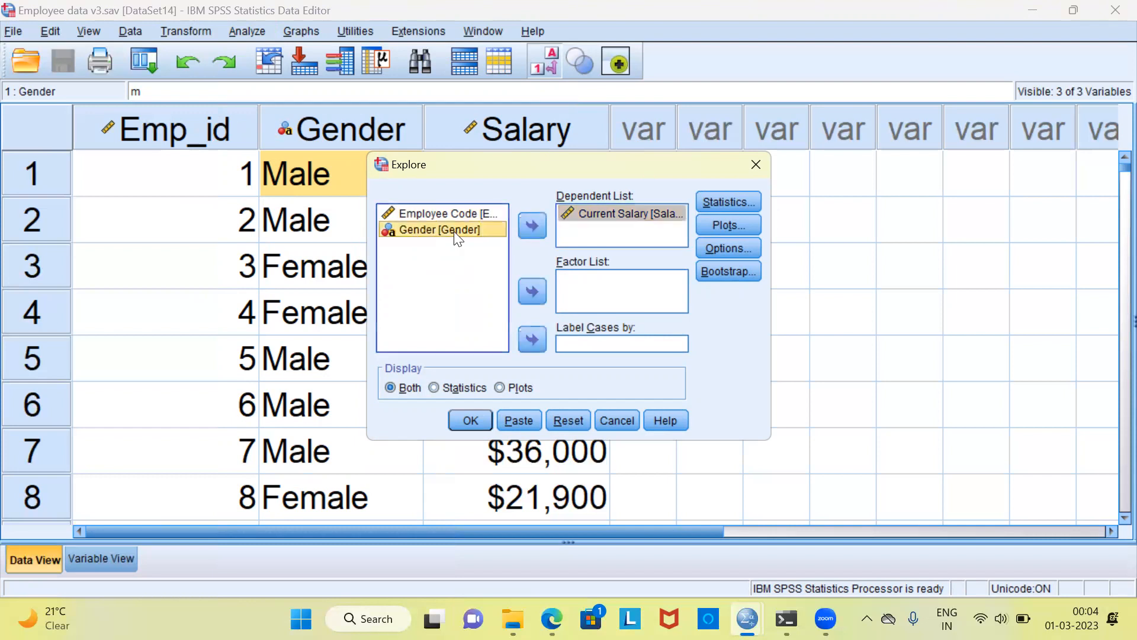
click(527, 291)
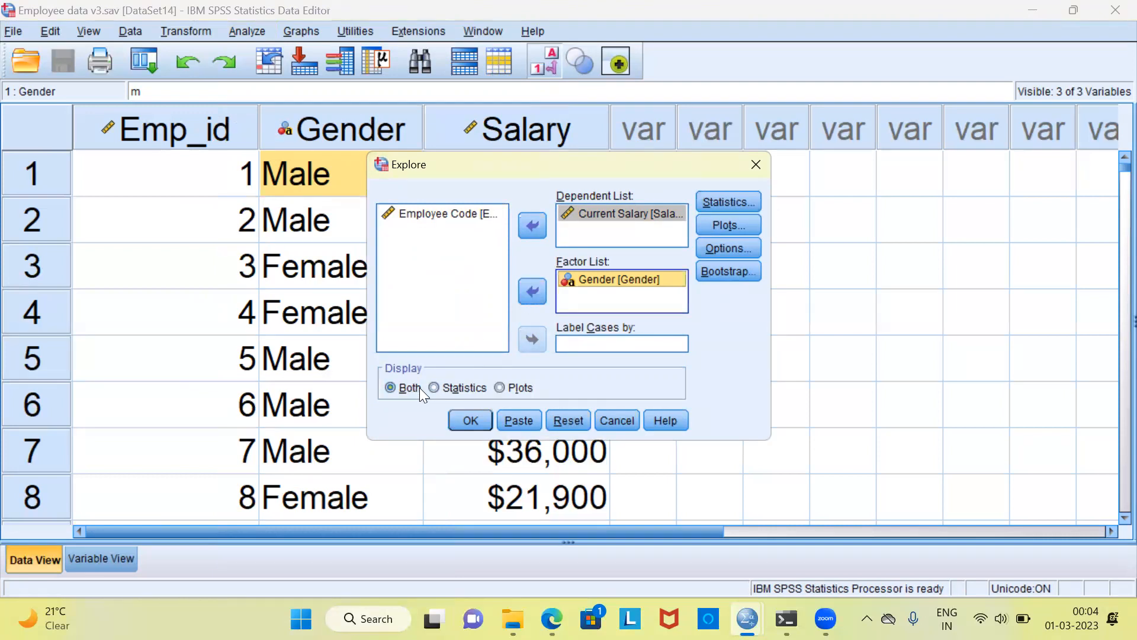
click(500, 388)
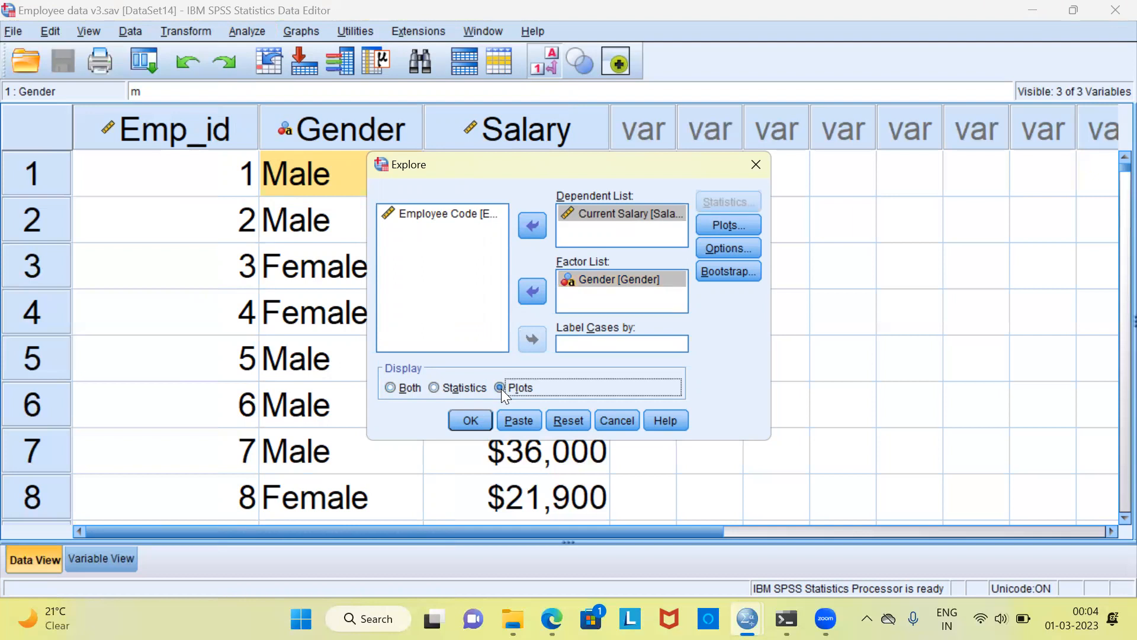
click(473, 420)
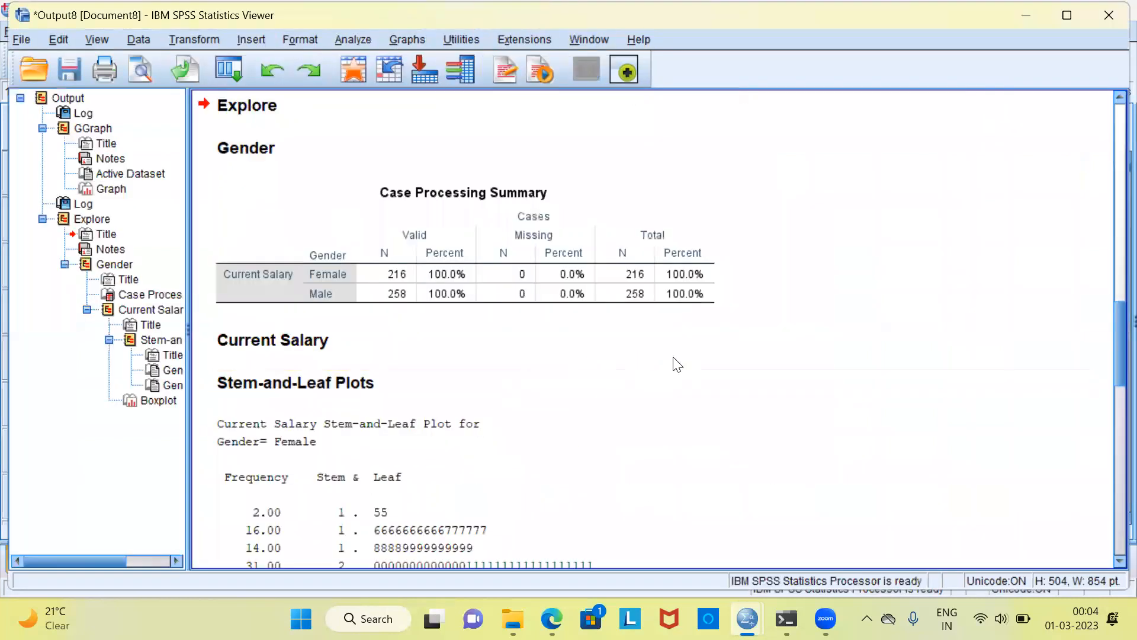
Examine the Current Salary boxplots for Female and Male in the Explore output.
drag(1109, 330, 1109, 392)
drag(1109, 437, 1109, 508)
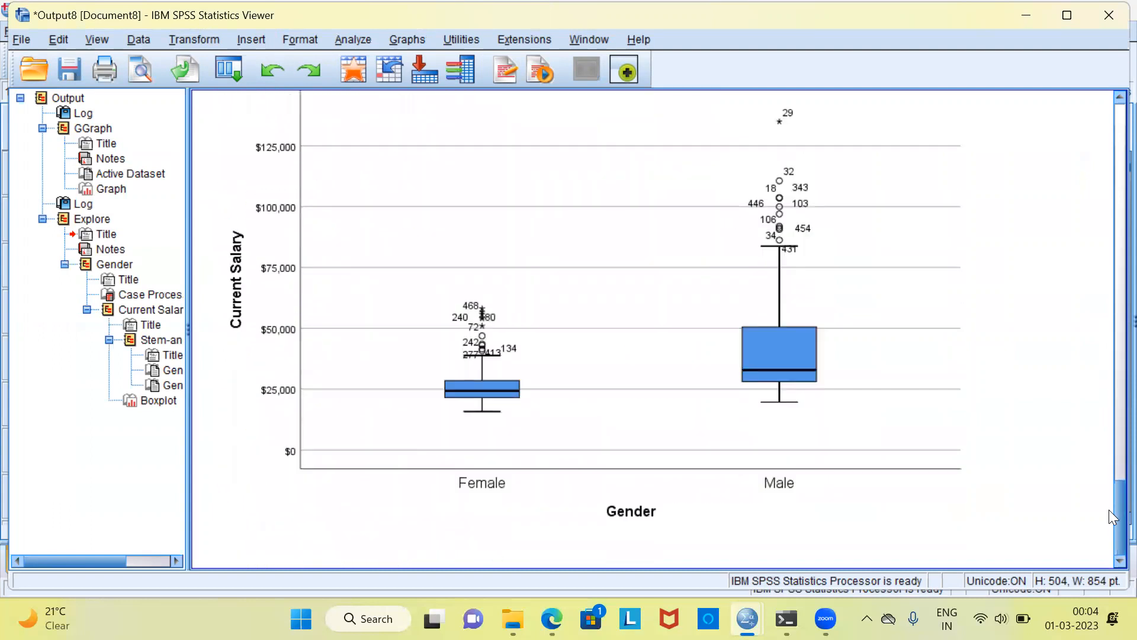
click(633, 345)
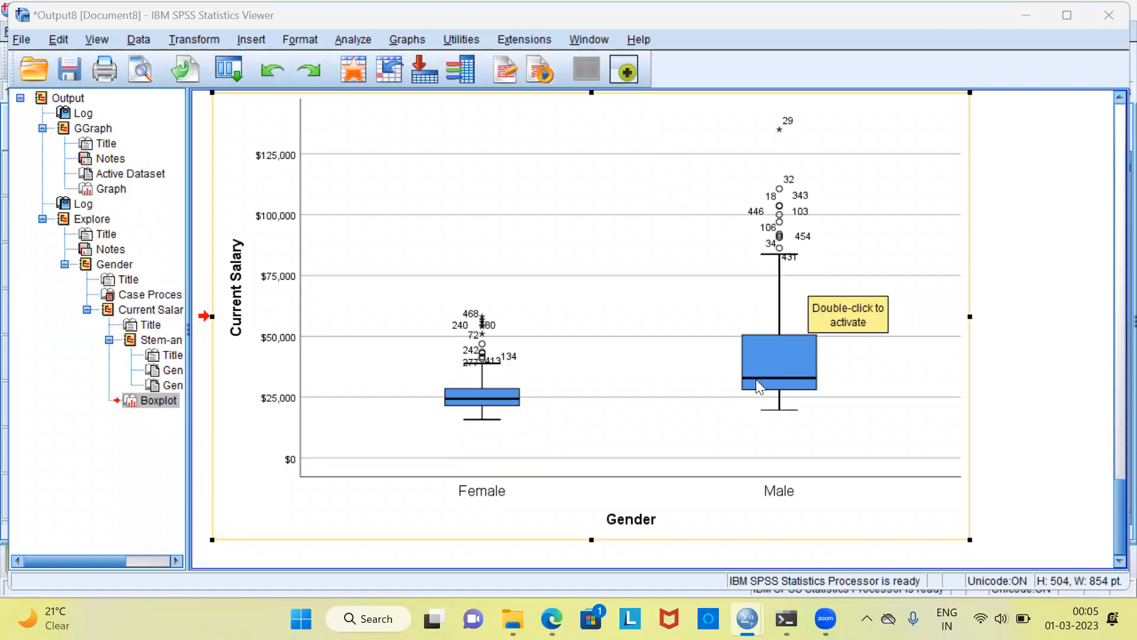
click(772, 377)
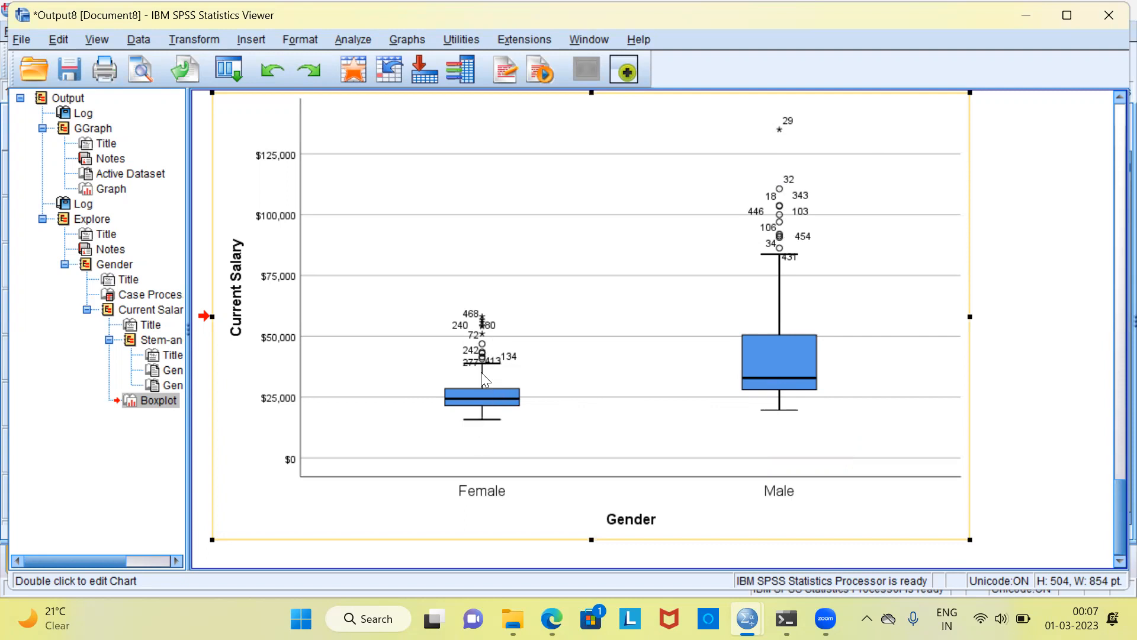
click(480, 456)
click(476, 445)
Return to the Employee data v3.sav dataset and toggle the value labels to compare the Gender column's codes and labels.
mouse_move(748, 619)
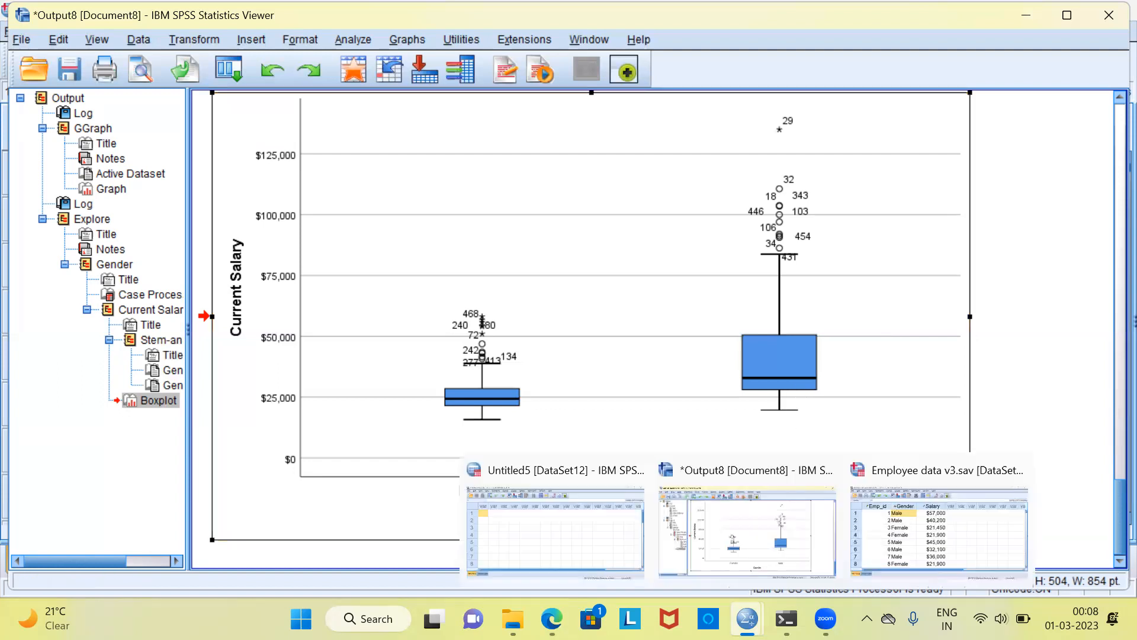
click(911, 540)
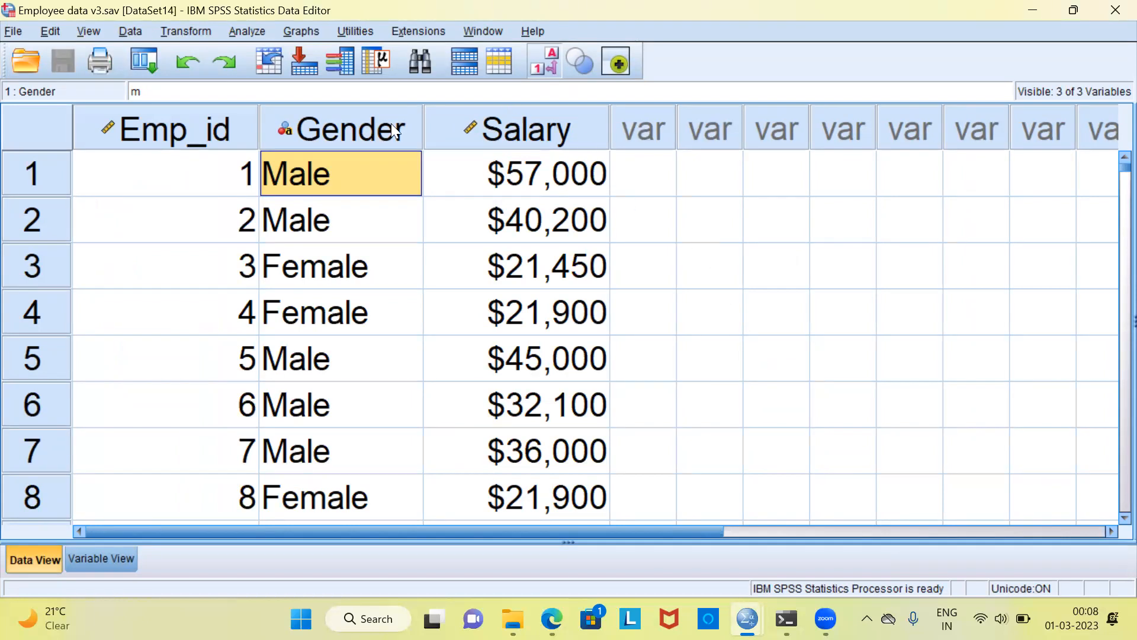
click(366, 131)
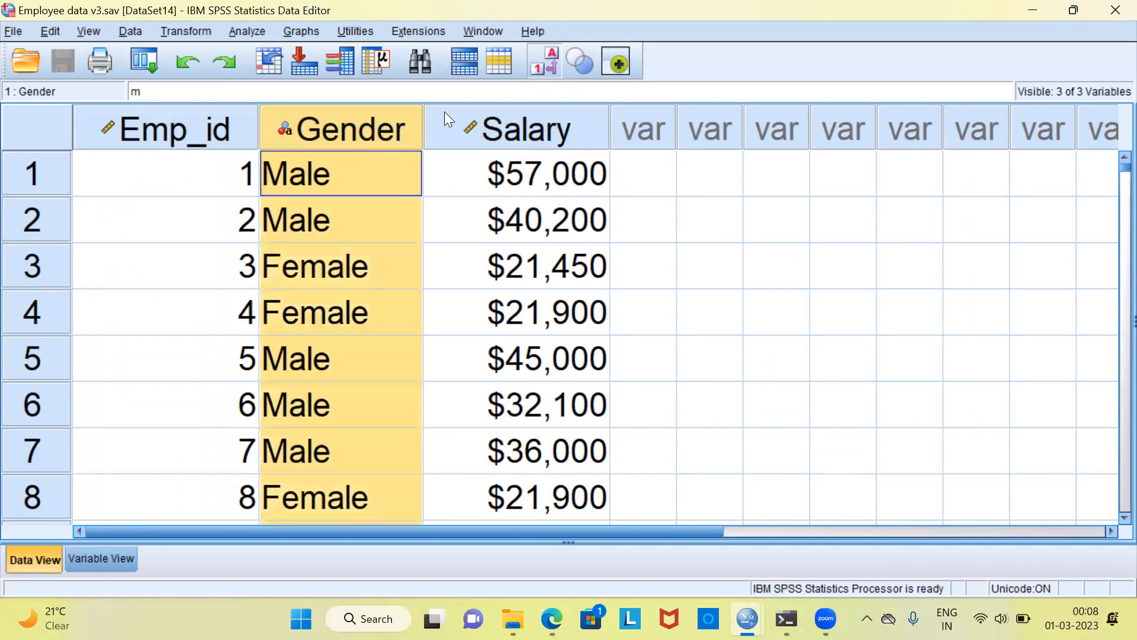
click(545, 67)
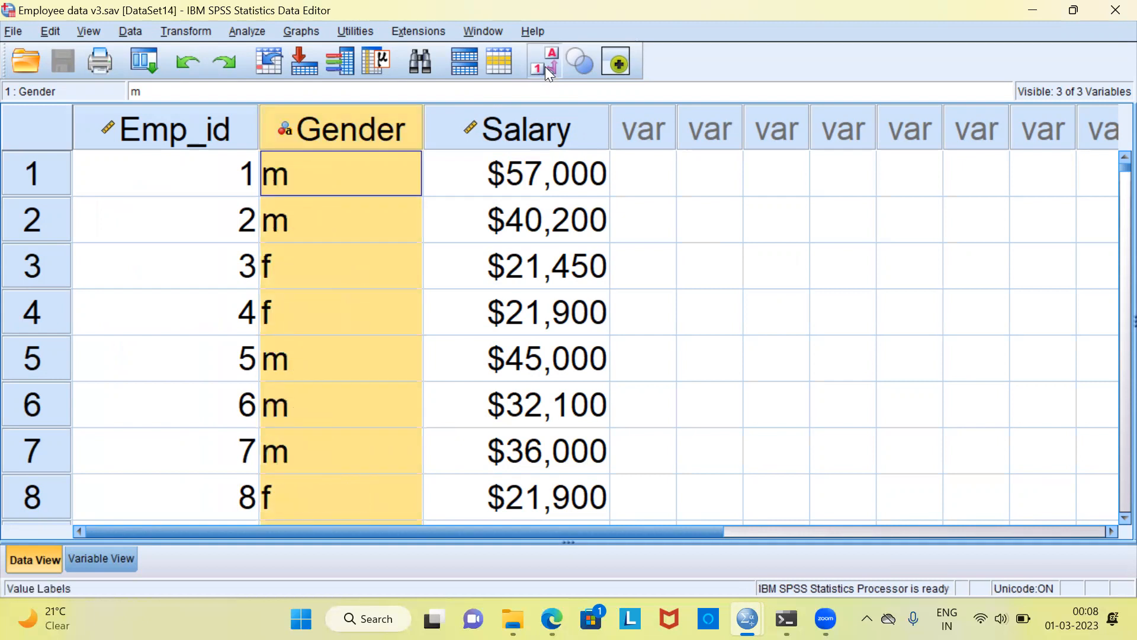
click(545, 67)
click(545, 68)
click(545, 68)
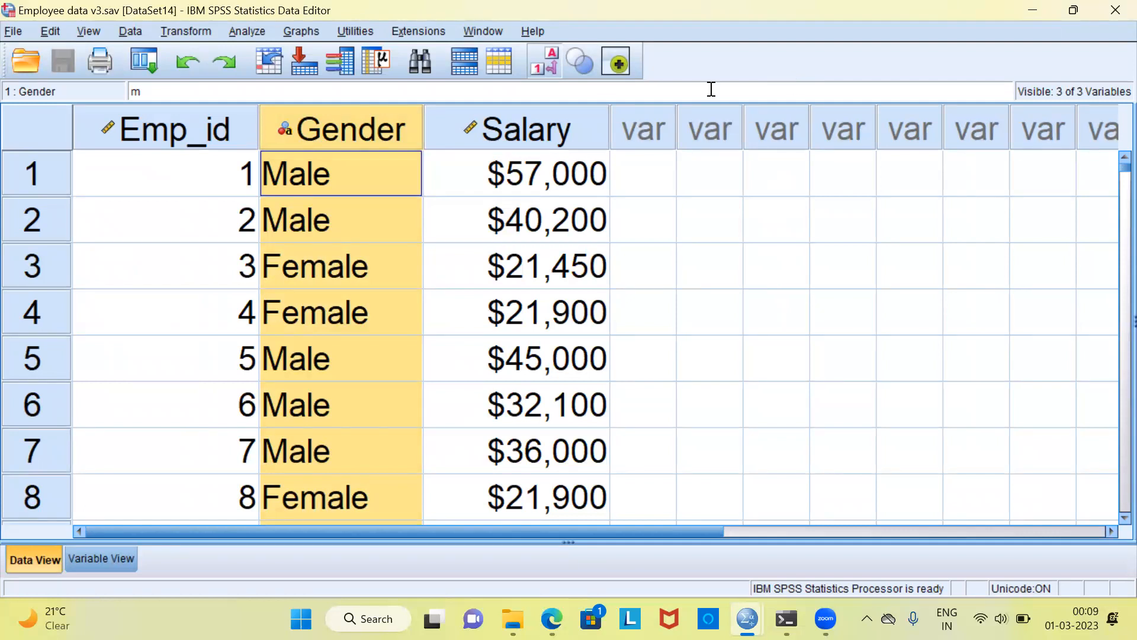
Open the Independent-Samples T Test with Current Salary as the test variable and Gender as the grouping variable.
click(260, 32)
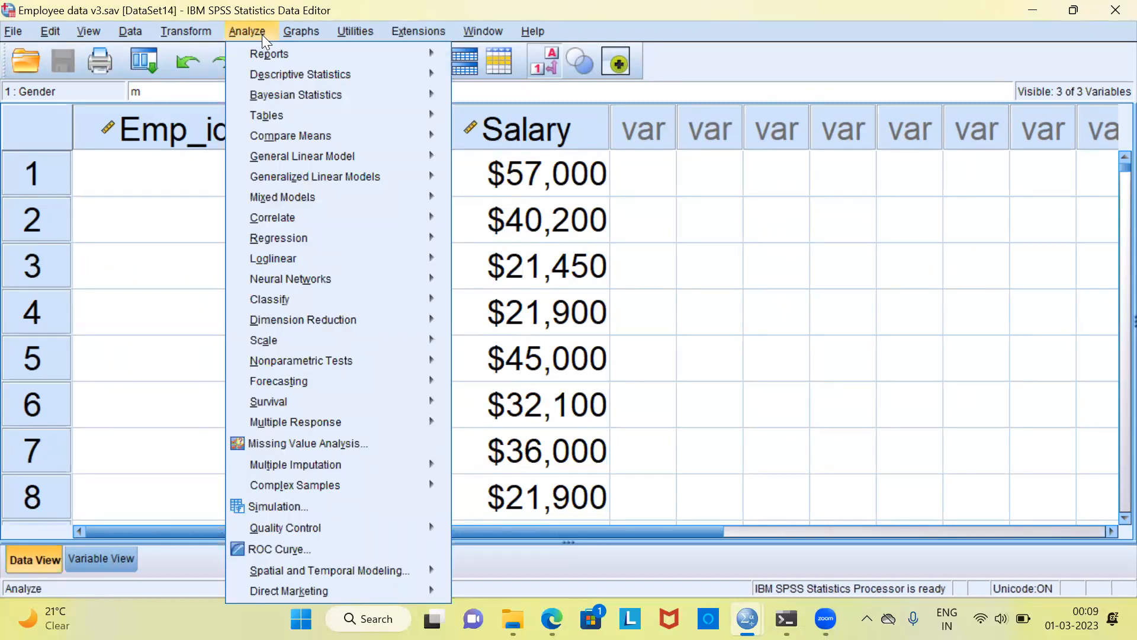
mouse_move(274, 134)
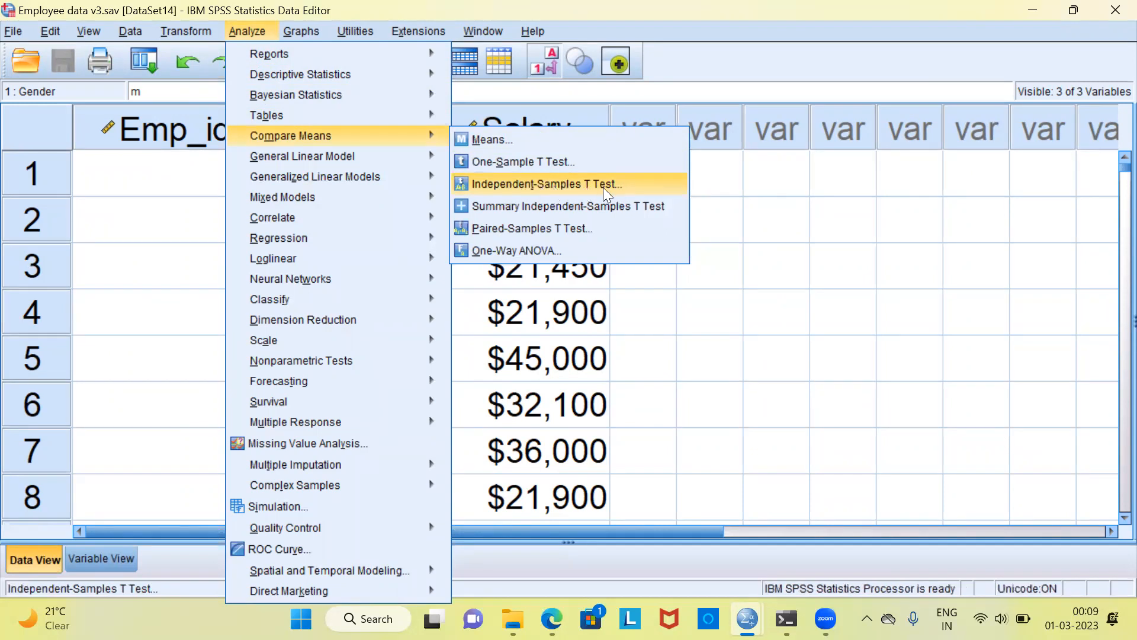
click(573, 185)
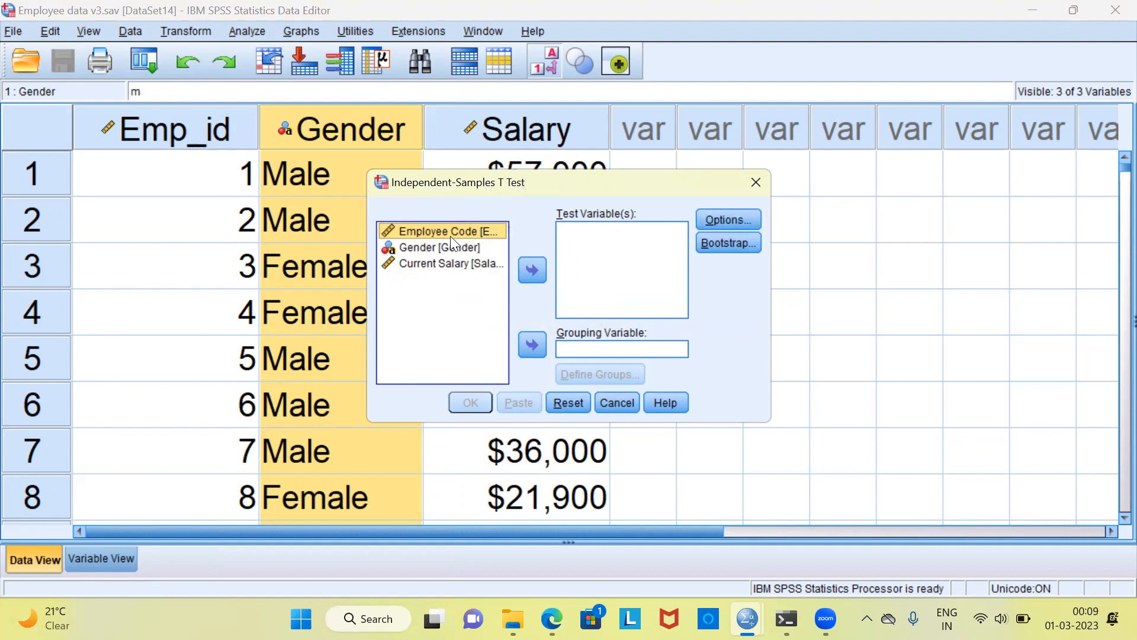
click(446, 264)
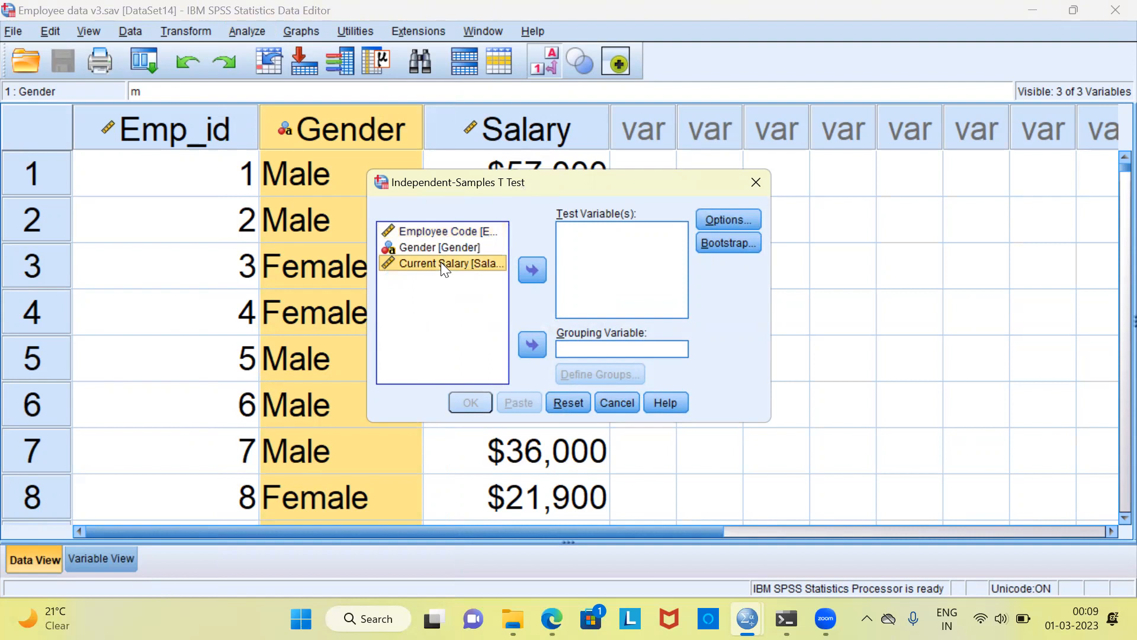
click(532, 271)
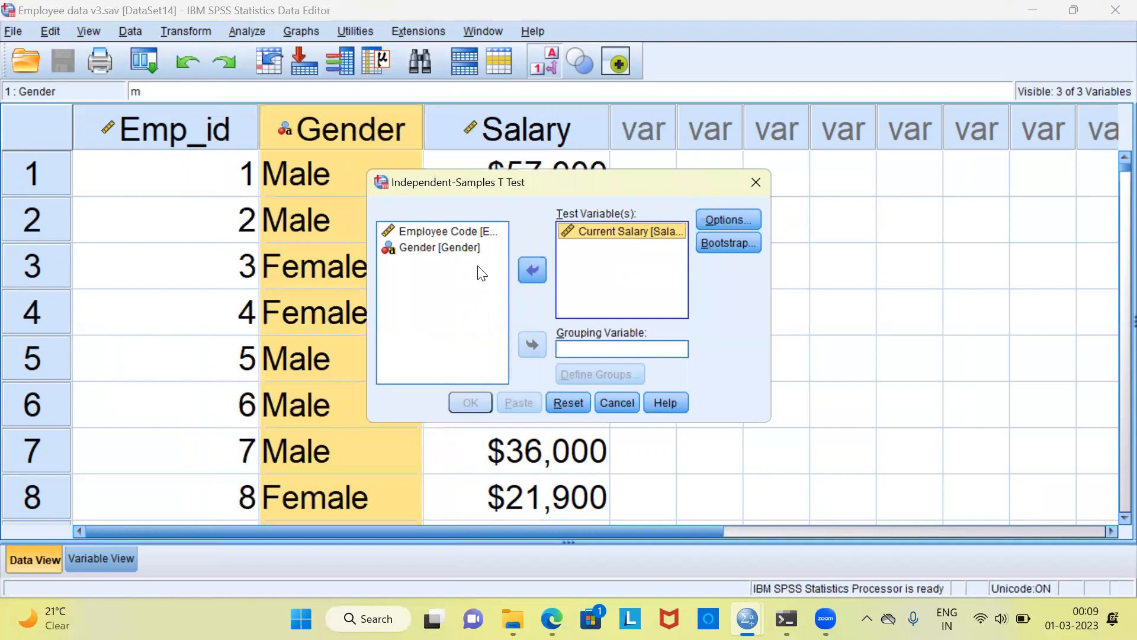
click(458, 250)
click(531, 346)
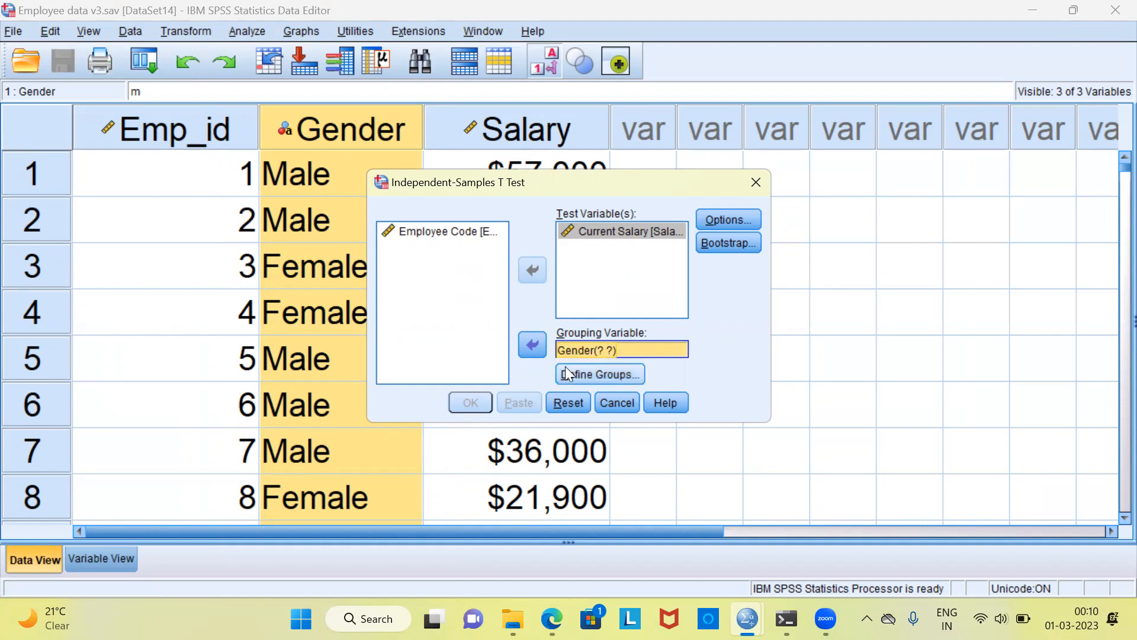
Define the Gender groups with f as Group 1 and m as Group 2.
click(611, 378)
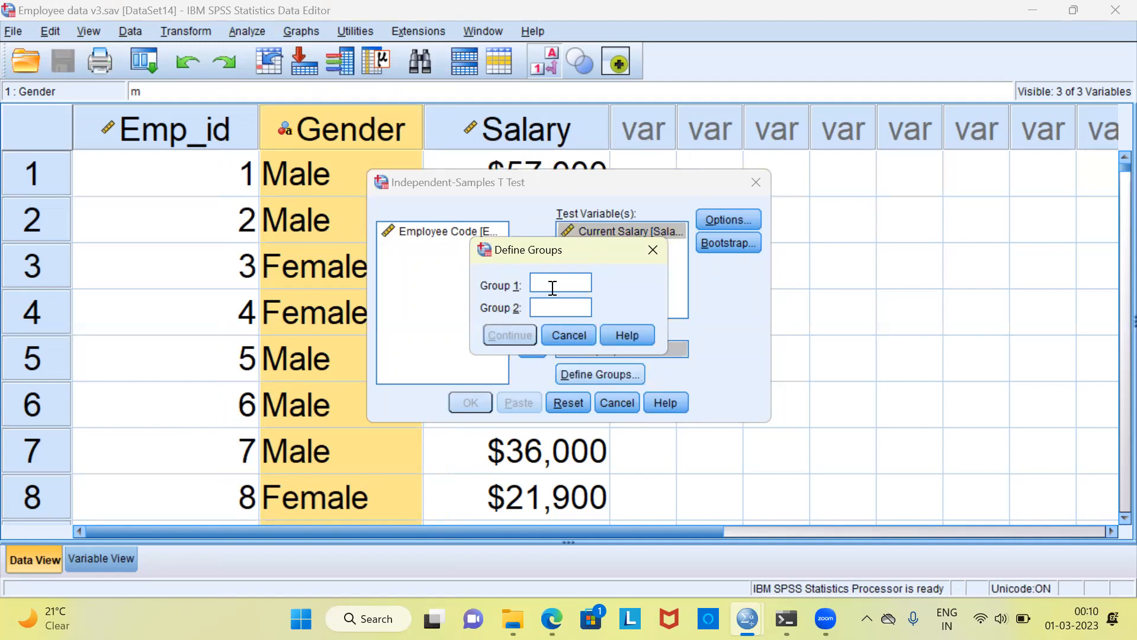
text(f)
text(m)
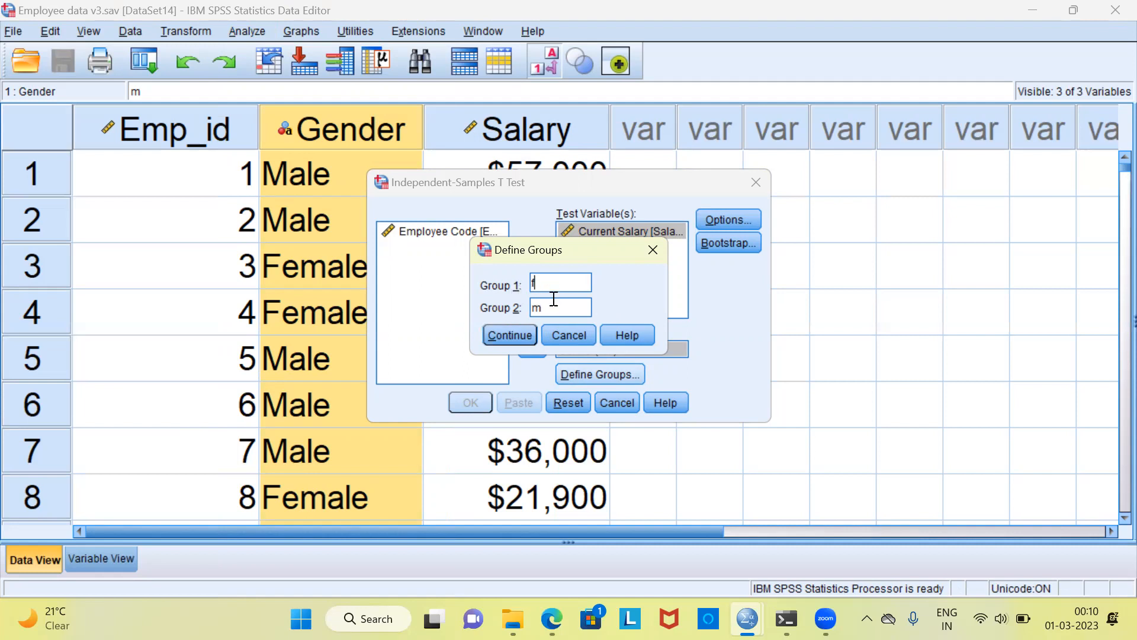
click(513, 337)
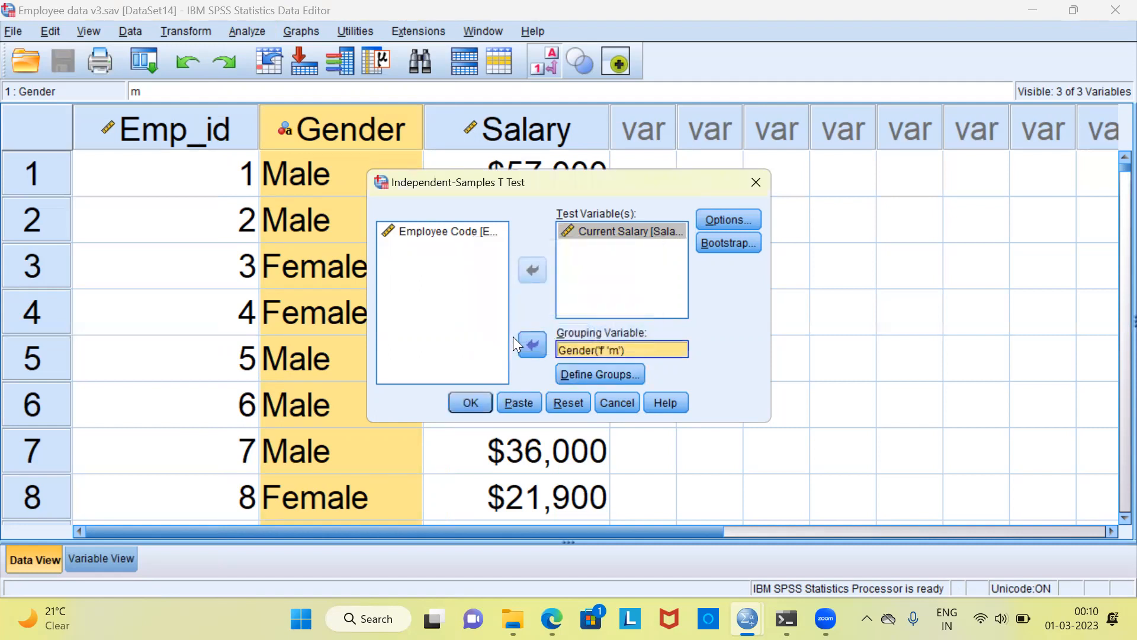
Accept the 95% confidence interval and analysis-by-analysis exclusion of missing values, and run the independent-samples t test.
click(715, 220)
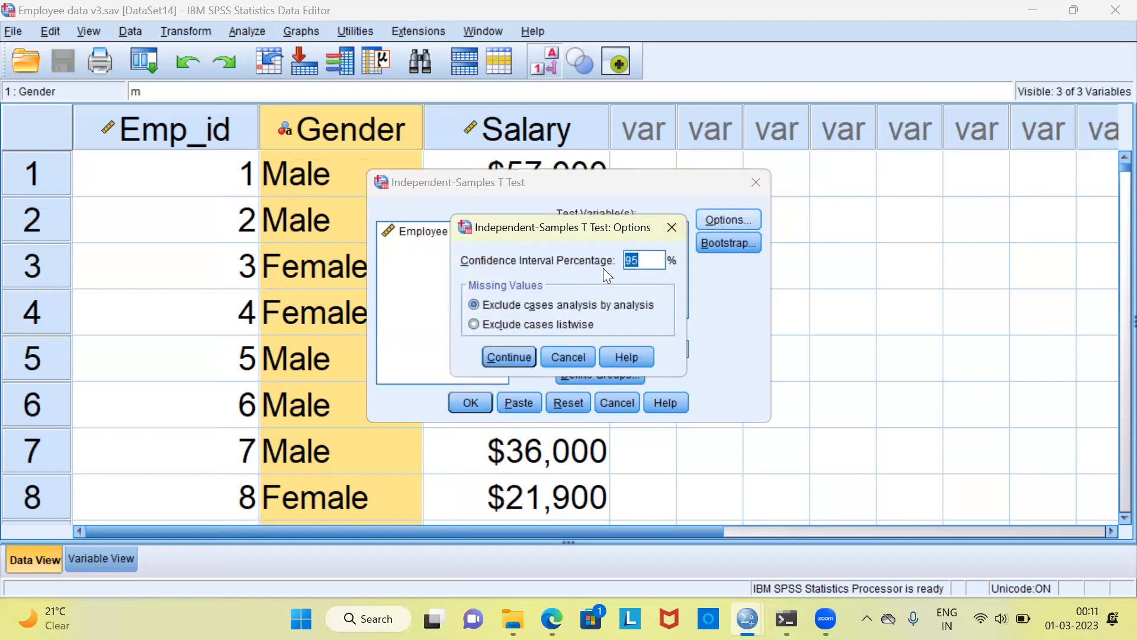
click(628, 264)
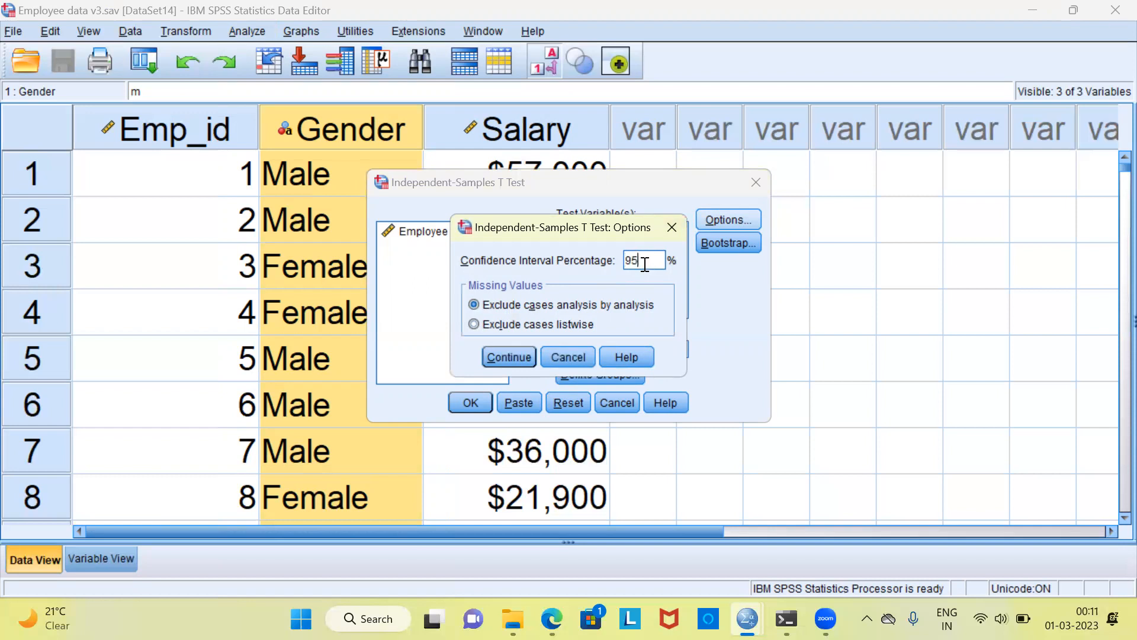
click(511, 356)
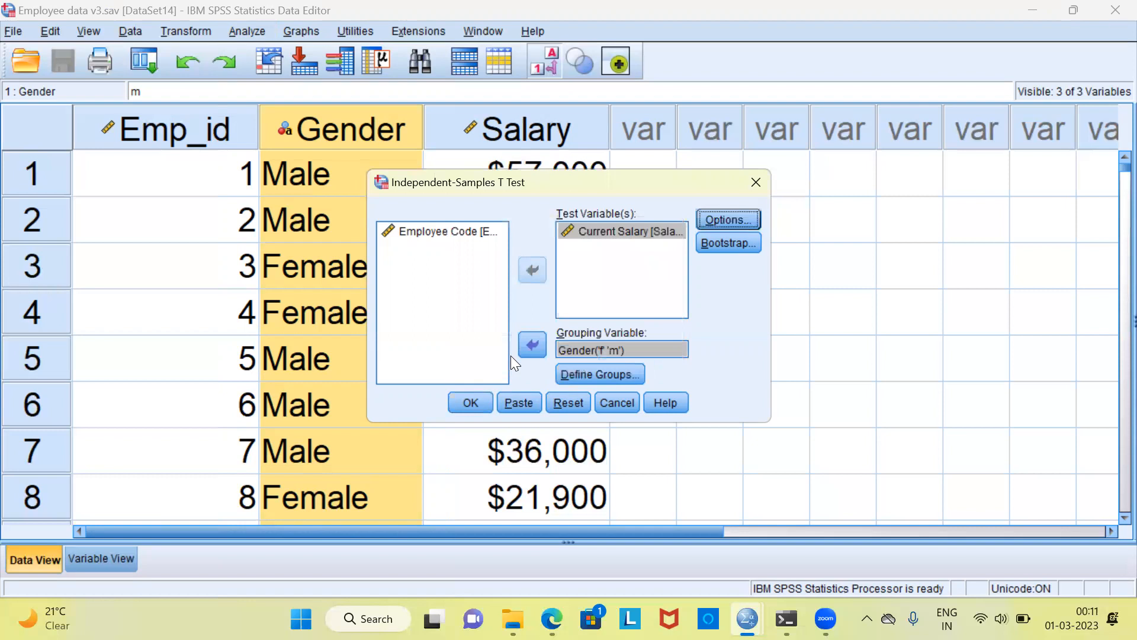
click(470, 403)
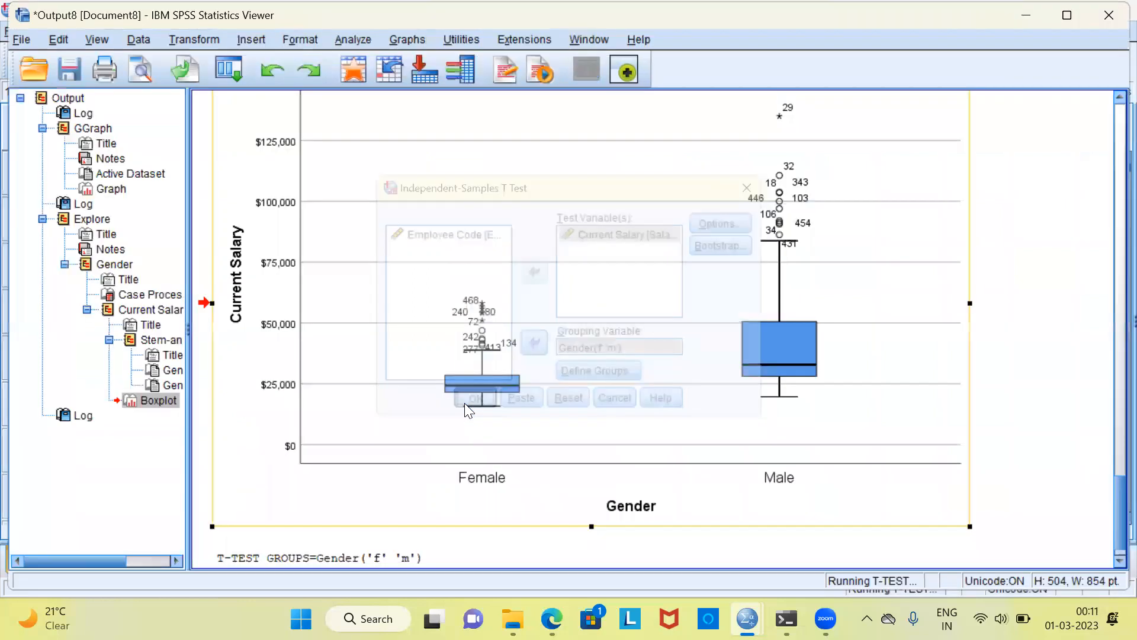
click(480, 409)
Examine the Group Statistics table for Female and Male current salary in the T-Test output.
click(481, 343)
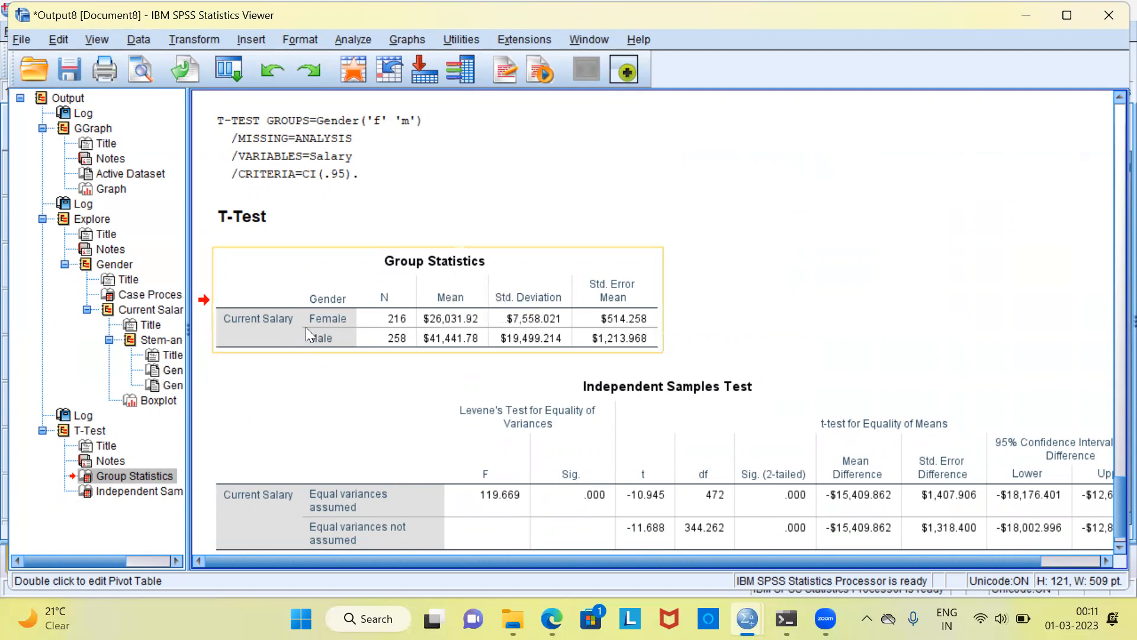
click(341, 349)
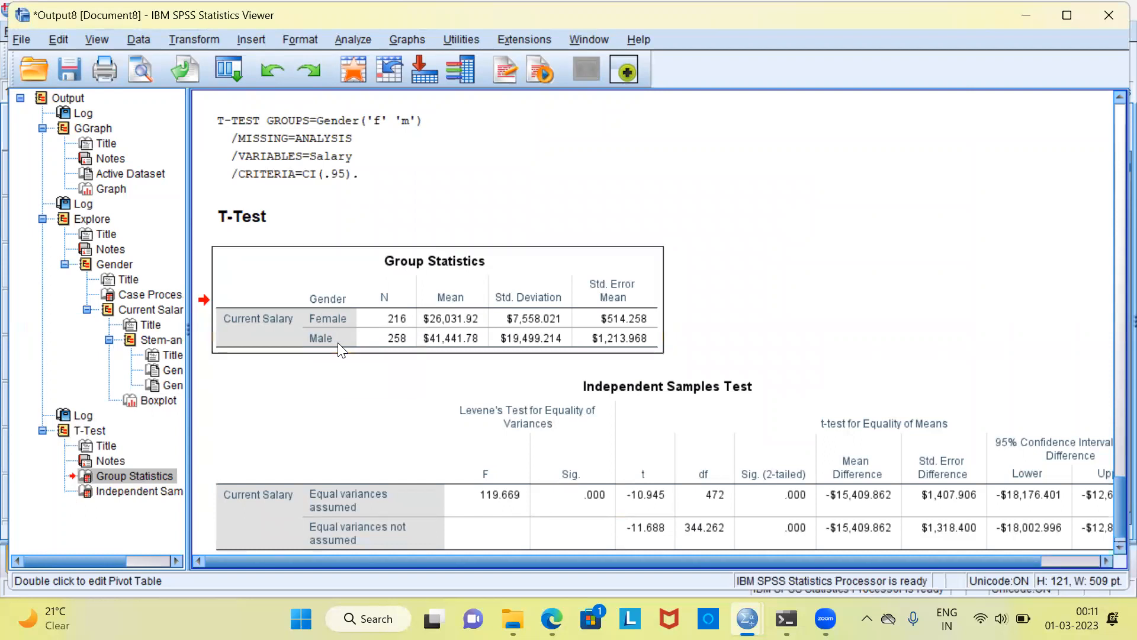
click(404, 326)
click(569, 371)
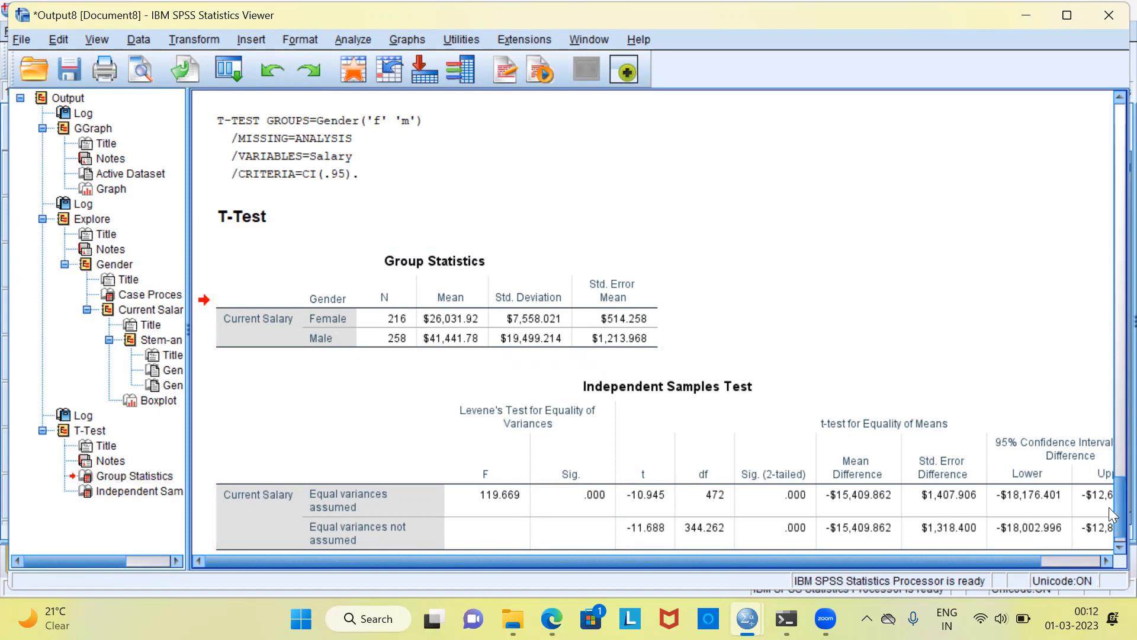
Examine the t, df and two-tailed significance for equal variances not assumed in the Independent Samples Test table.
scroll(1112, 521, down, 1)
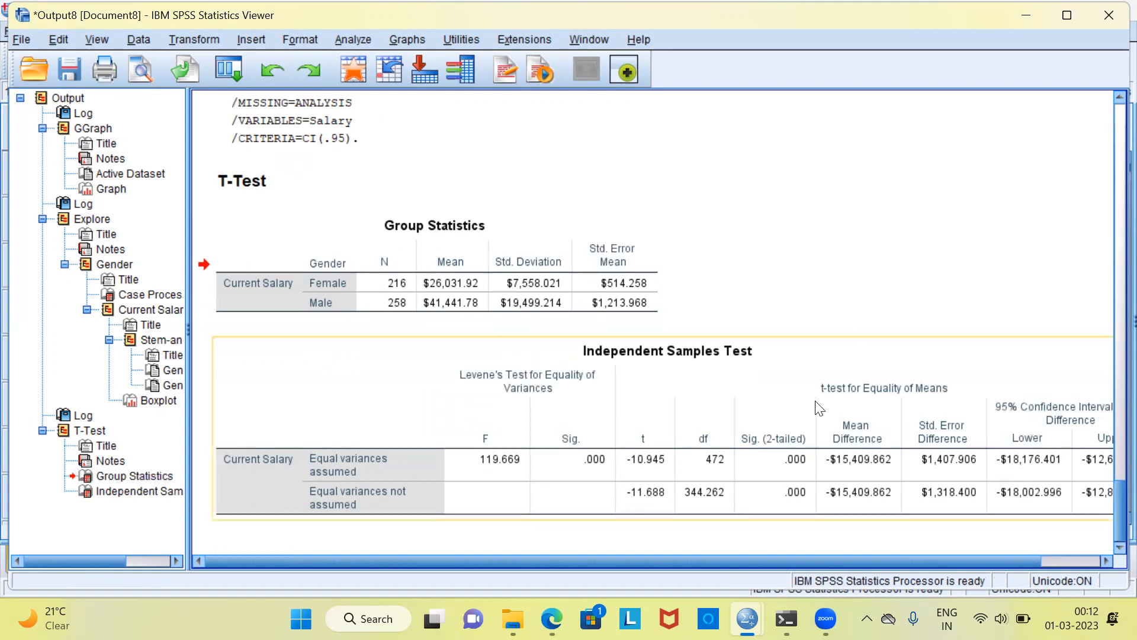
click(794, 409)
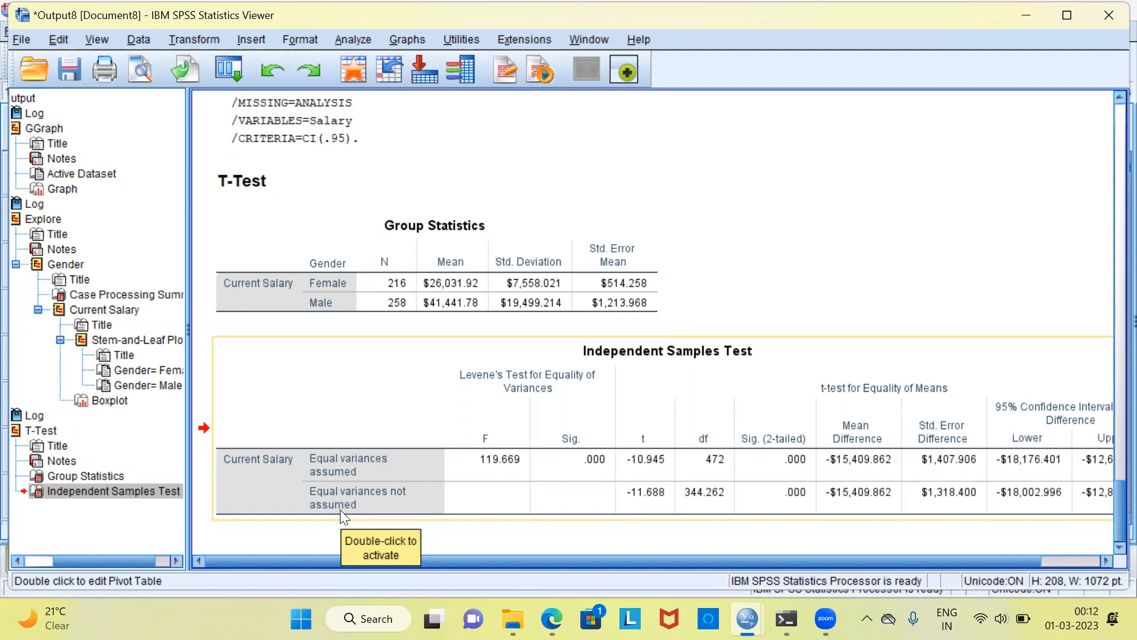
click(321, 497)
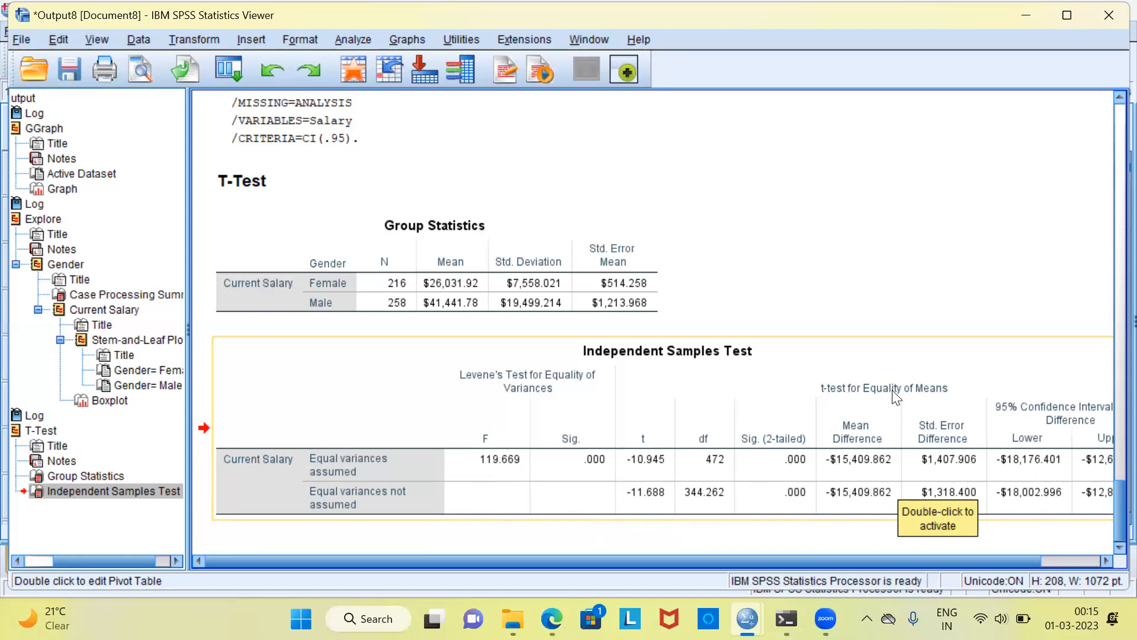
click(721, 499)
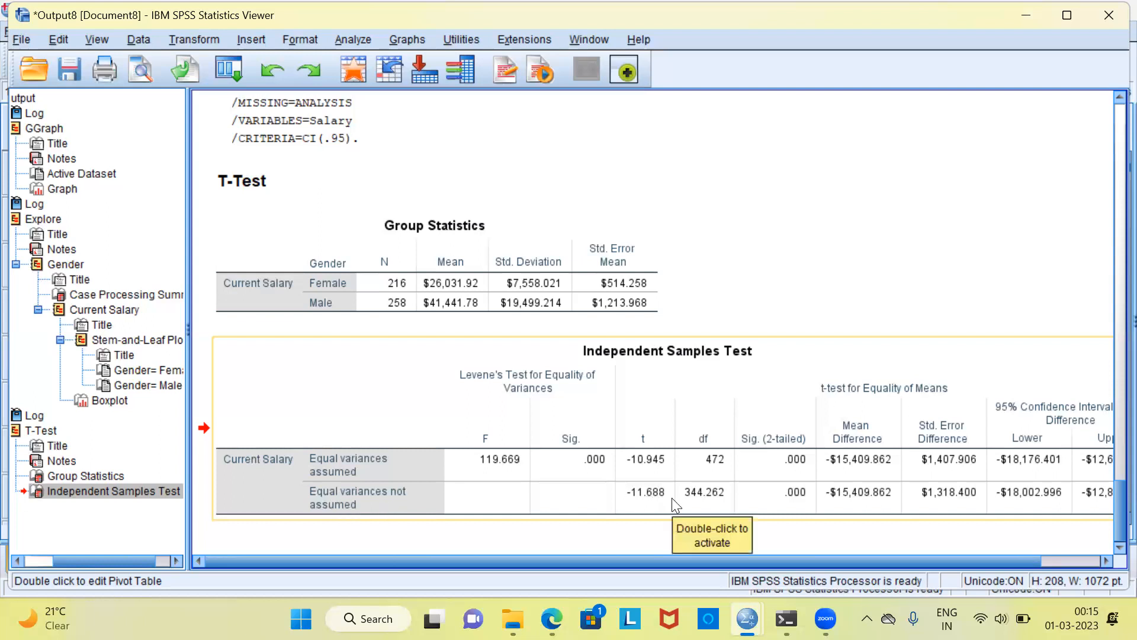
click(655, 508)
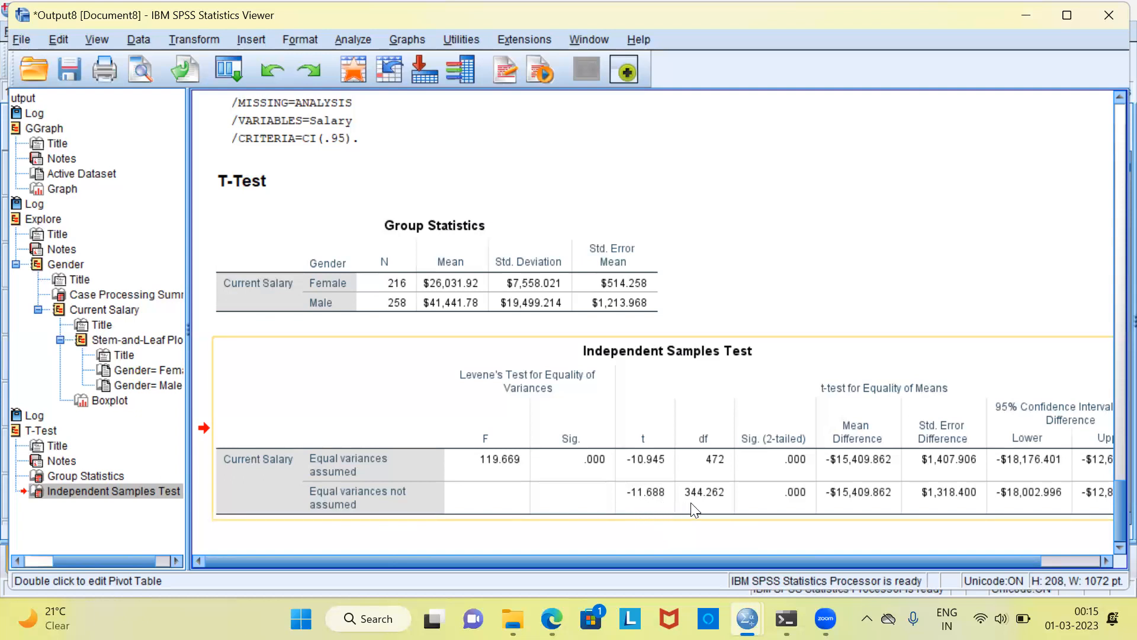
click(709, 510)
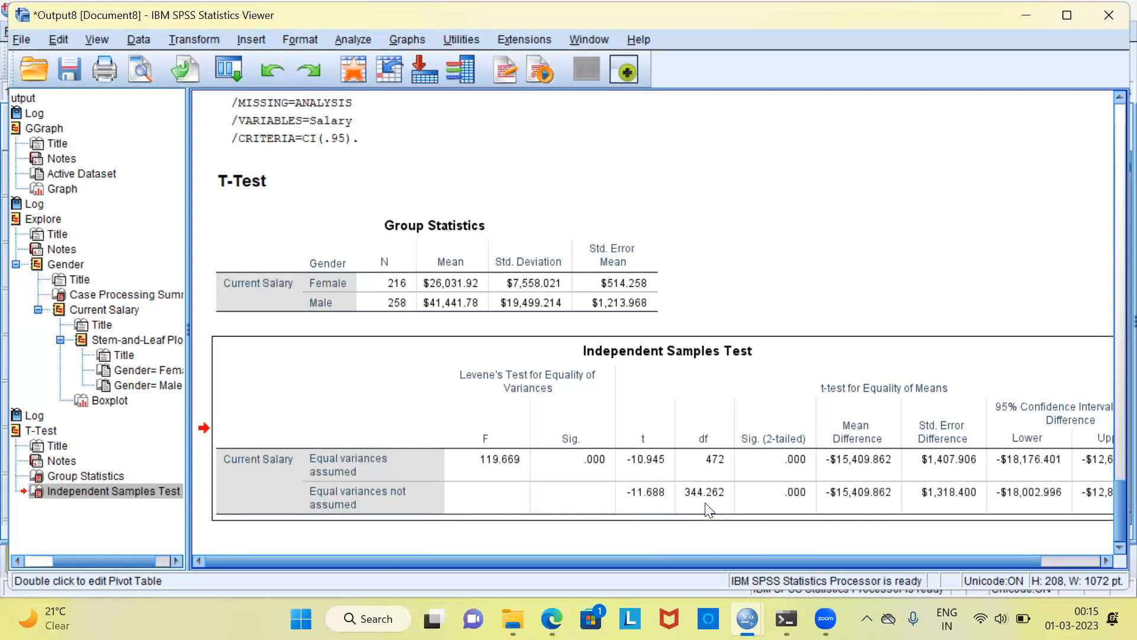
click(771, 504)
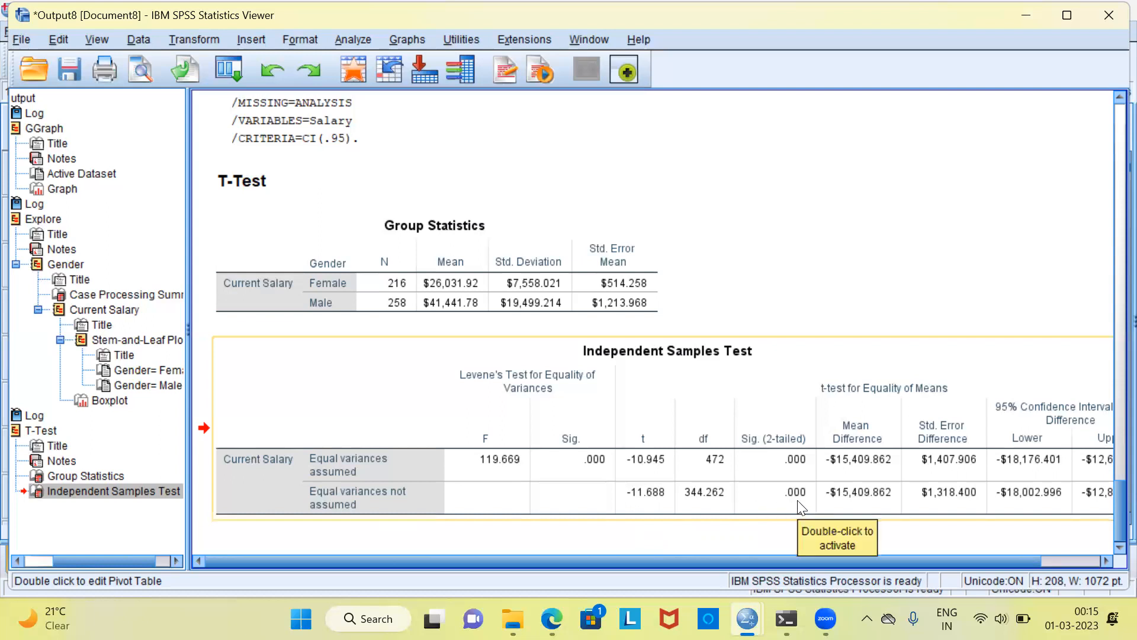
click(798, 501)
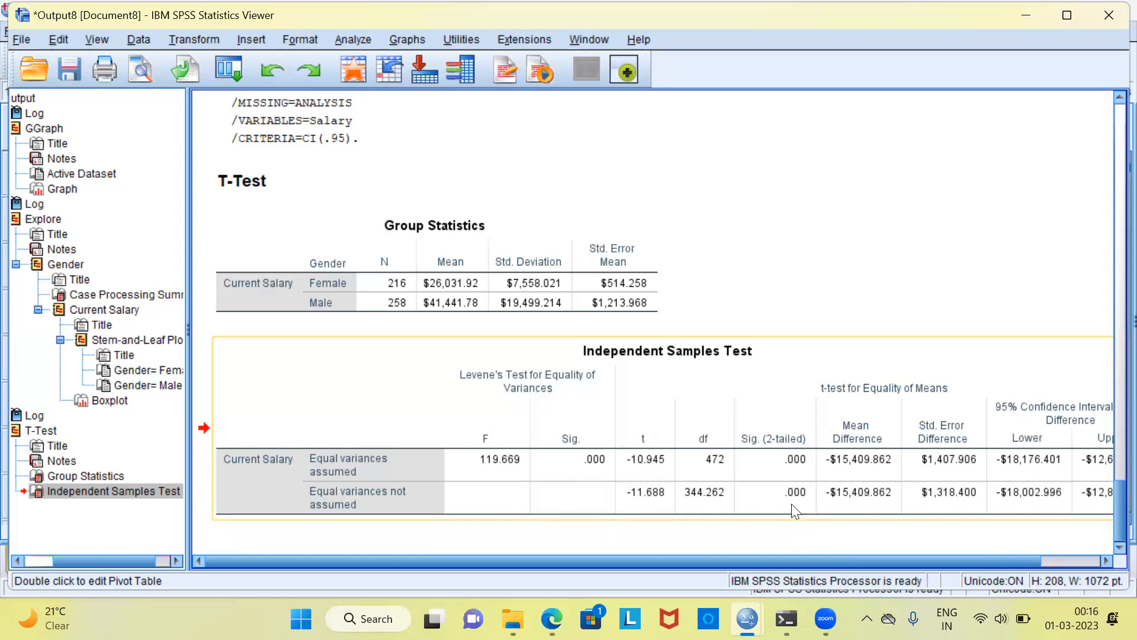
Examine the lower and upper limits of the 95% confidence interval of the difference for equal variances not assumed.
drag(984, 561, 1050, 557)
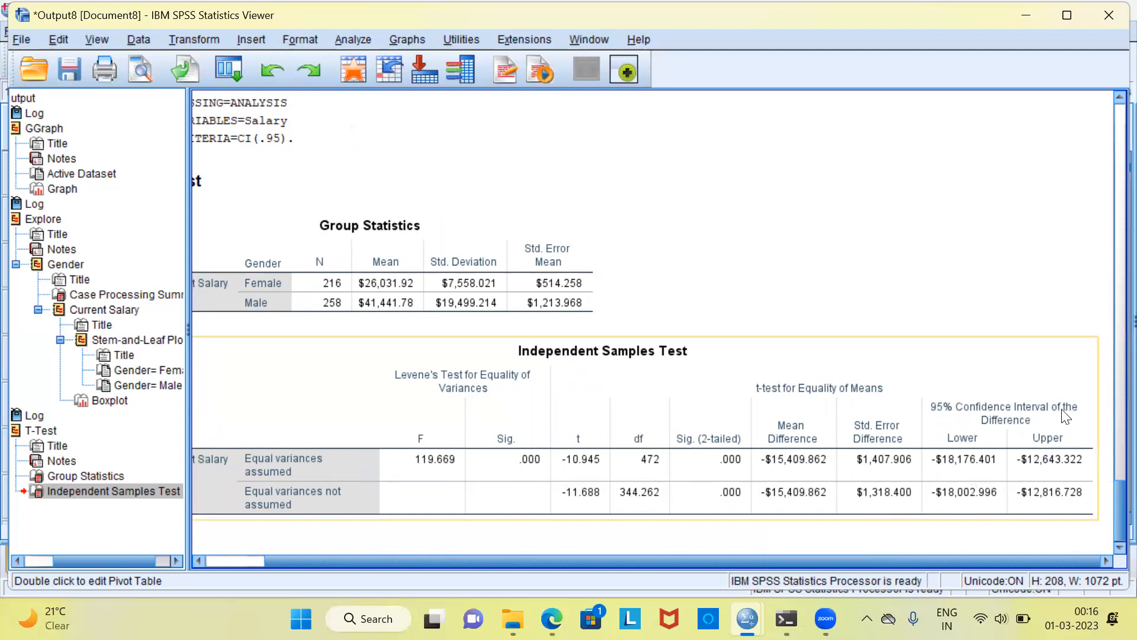
click(963, 527)
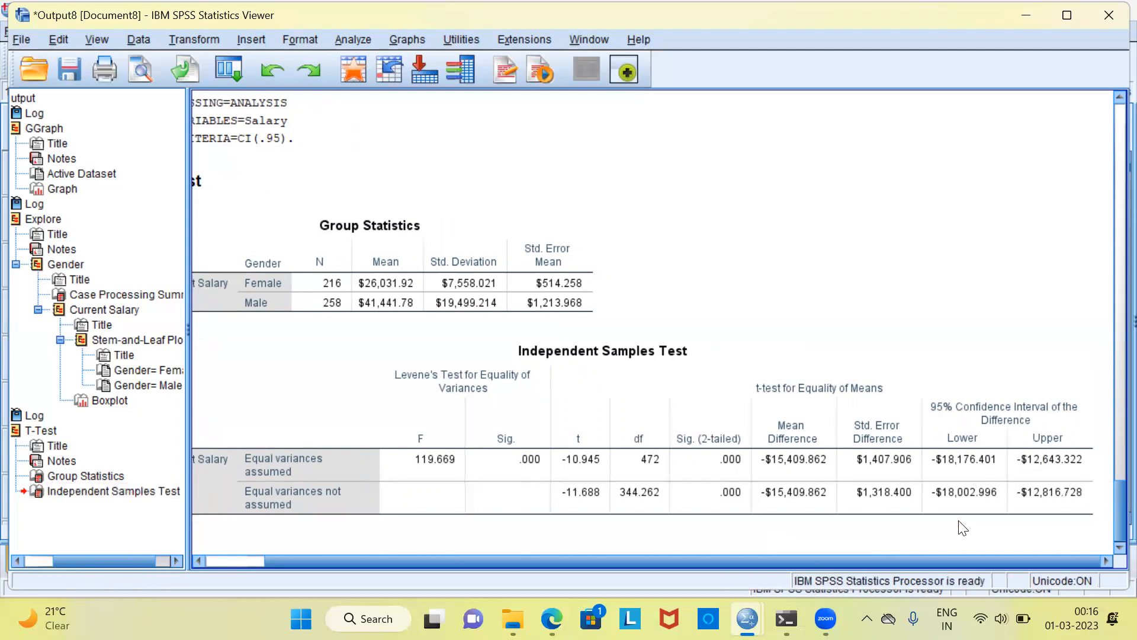
click(959, 515)
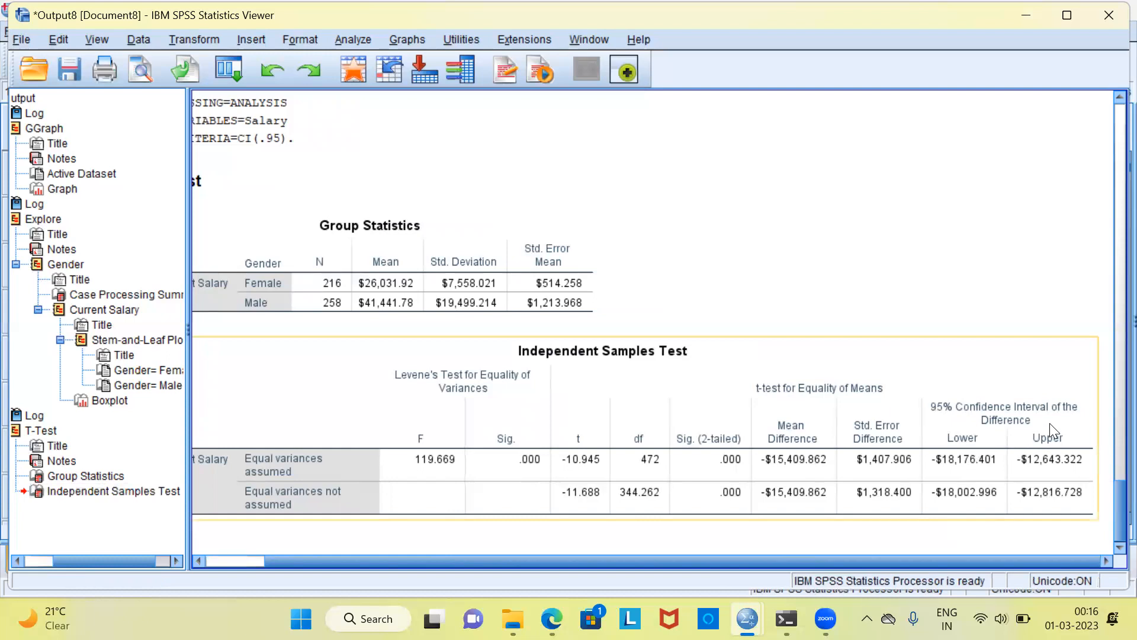
click(958, 515)
click(958, 515)
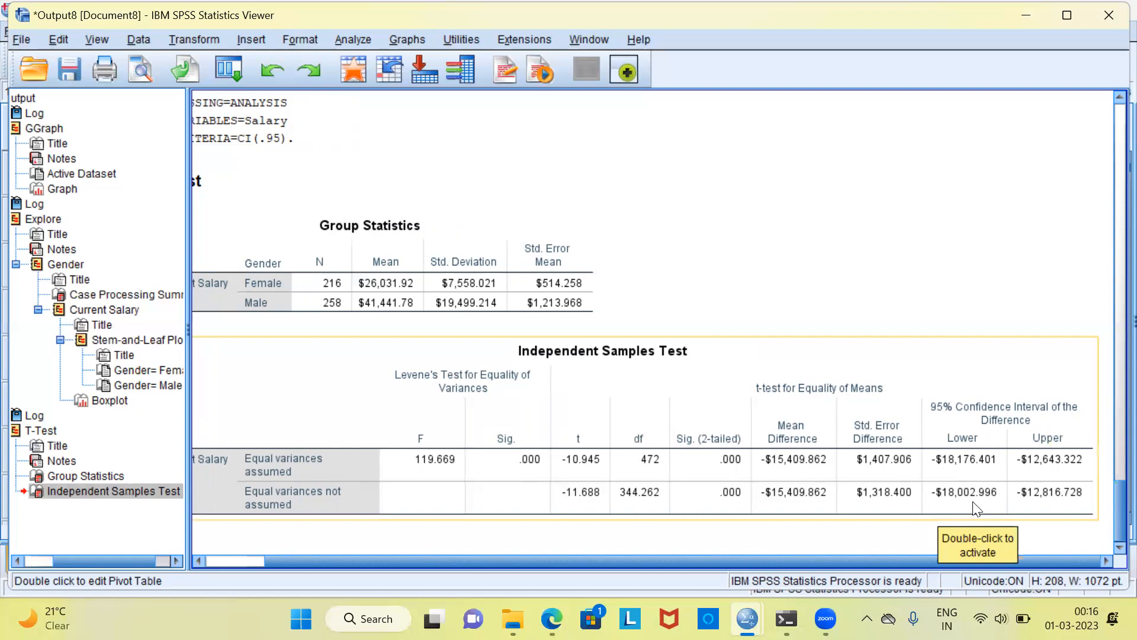
click(1049, 508)
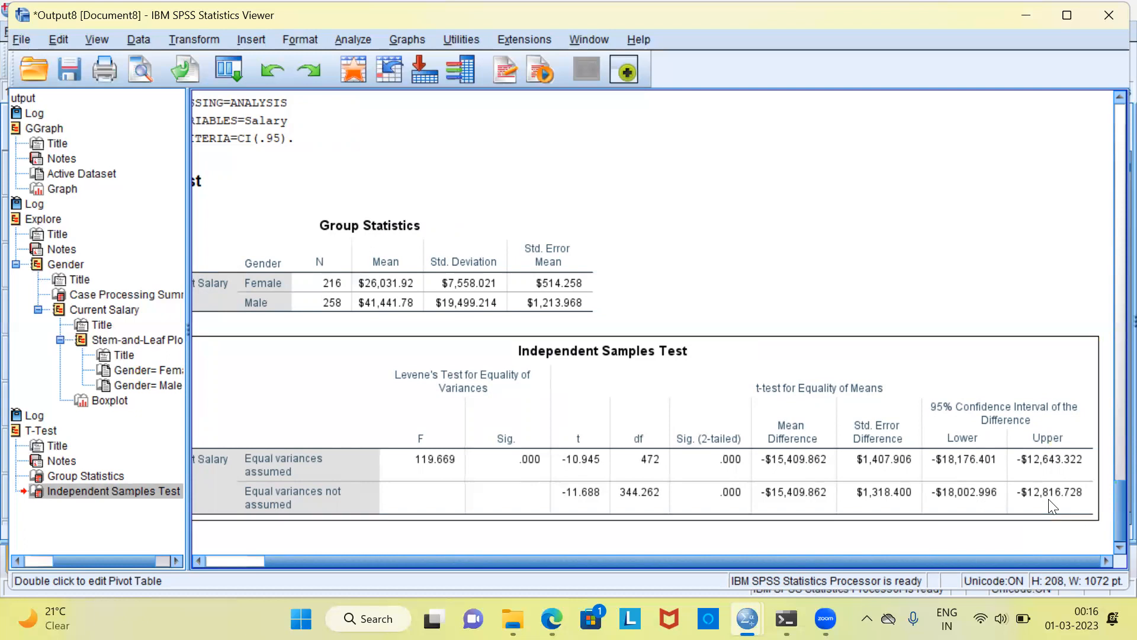